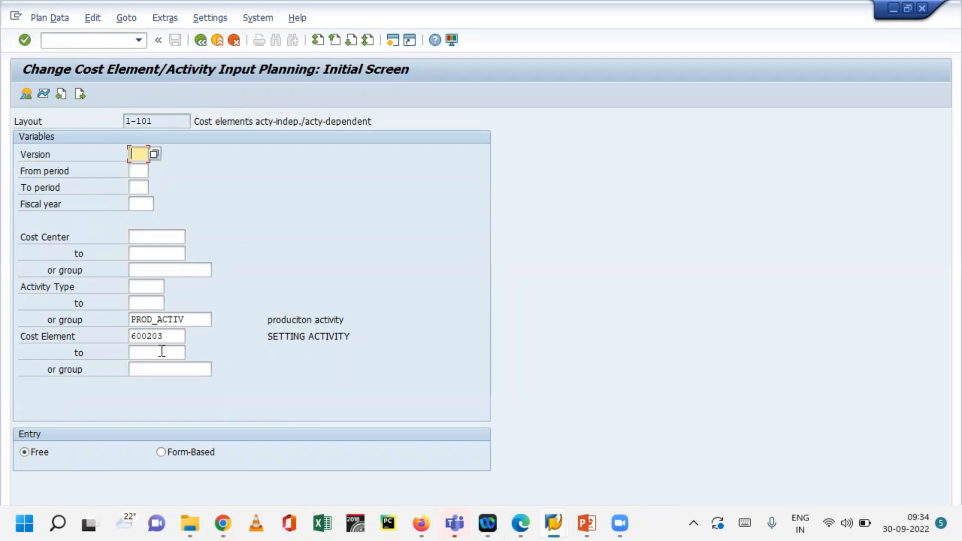
Step: Clear the cost element and activity type group values from the planning selection, including their descriptions
left_click_drag(169, 336, 93, 338)
key("BackSpace")
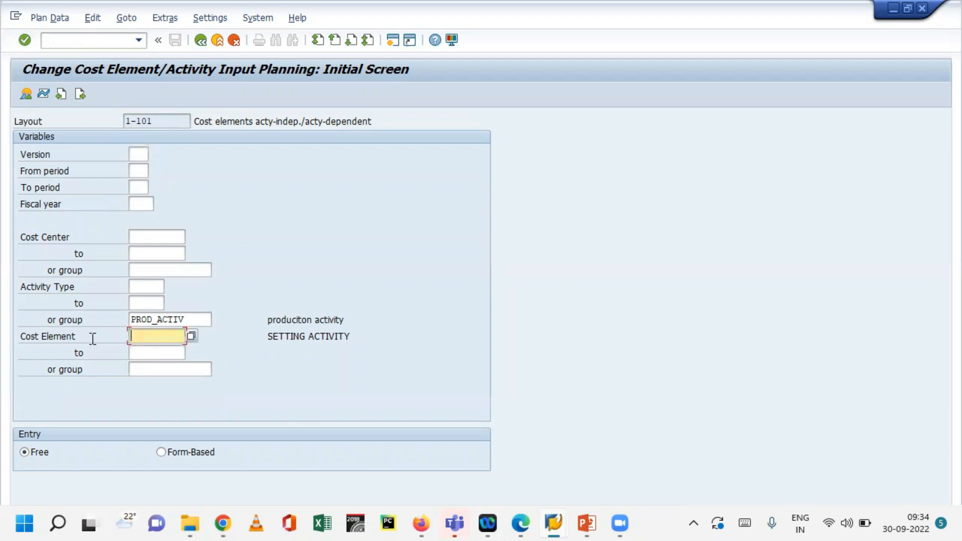
left_click_drag(193, 323, 7, 311)
key("BackSpace")
left_click(331, 272)
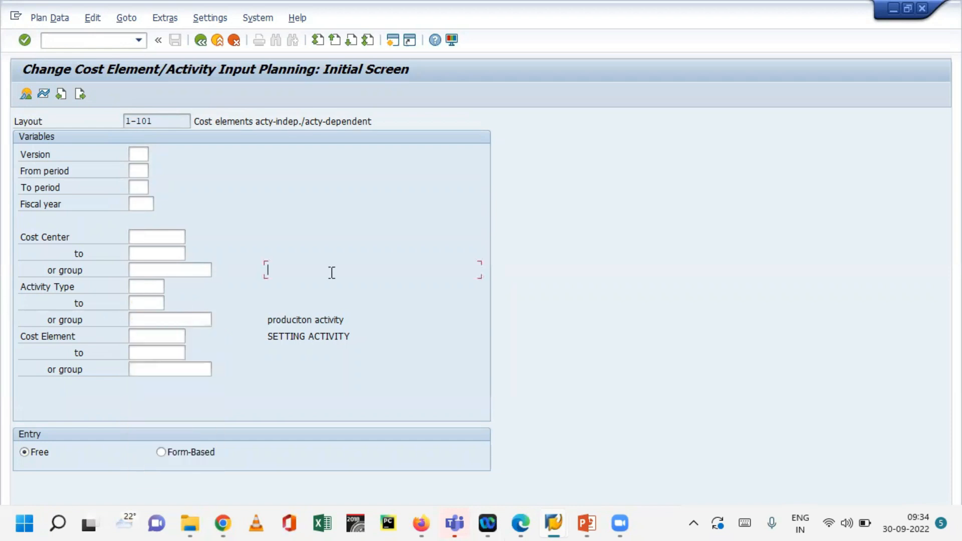
left_click(169, 337)
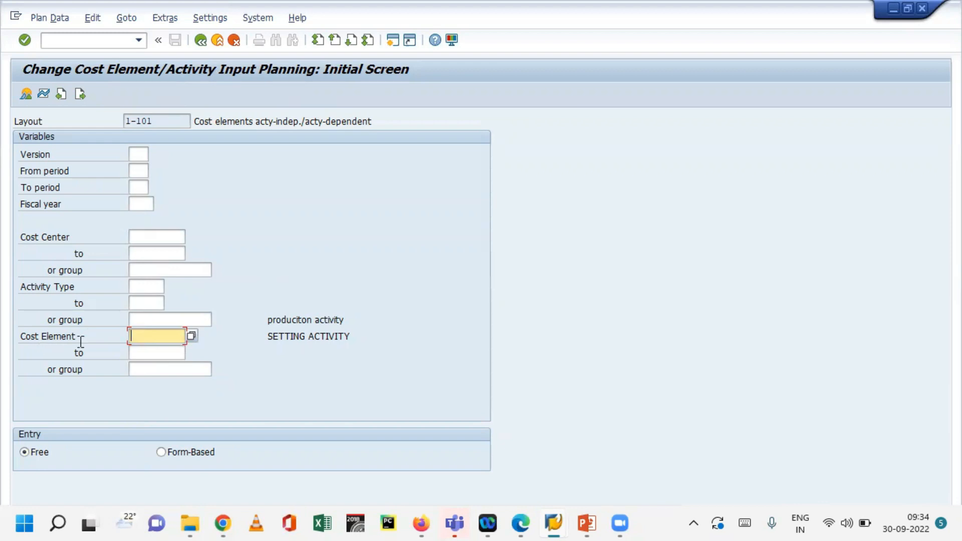
left_click_drag(81, 342, 8, 363)
left_click(40, 339)
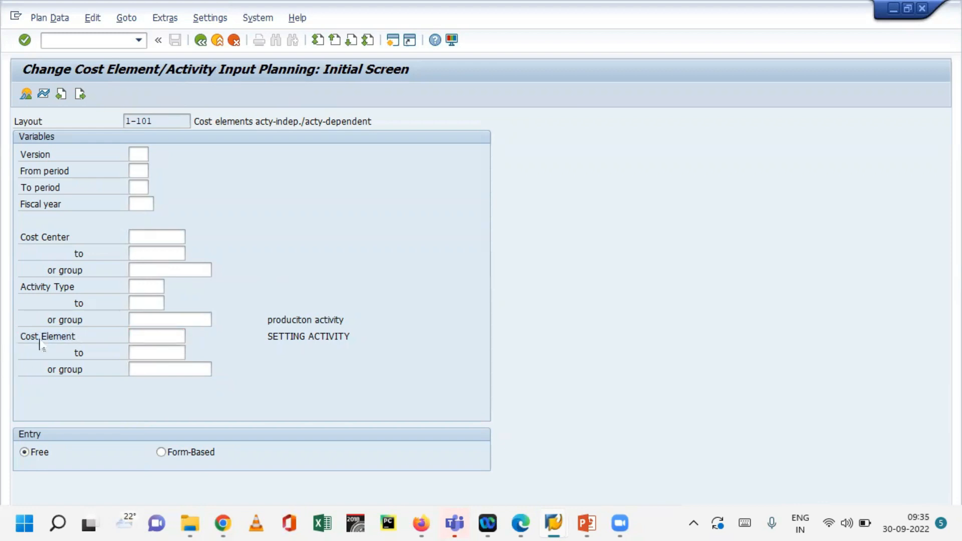
key("Return")
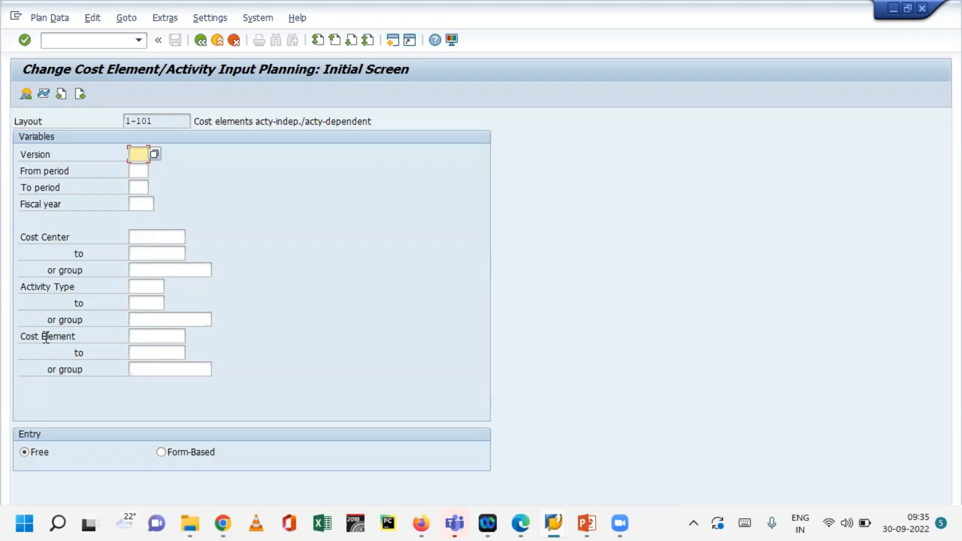
Step: Start transaction KA06 in a new session and begin creating secondary cost element 700100
left_click(393, 40)
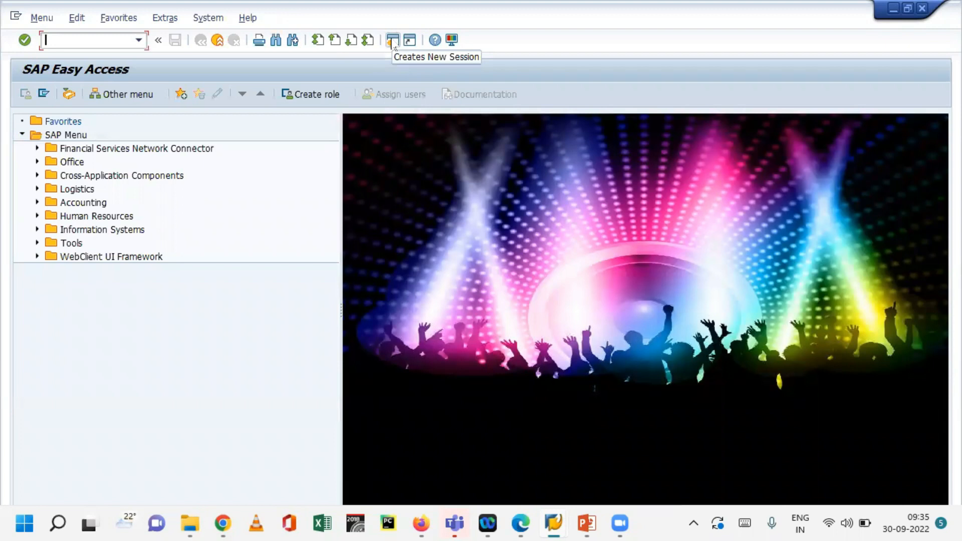
type("KA06")
left_click(393, 44)
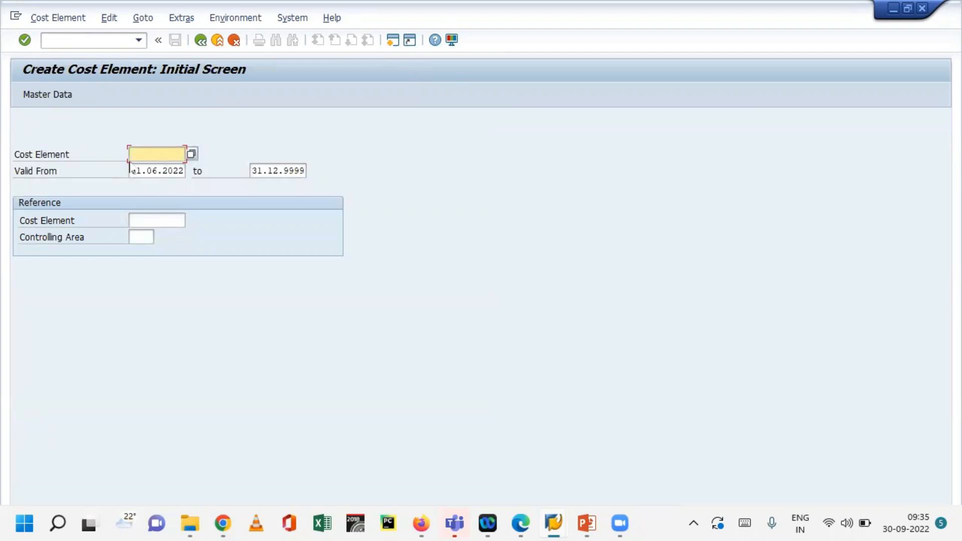
type("700100")
key("Return")
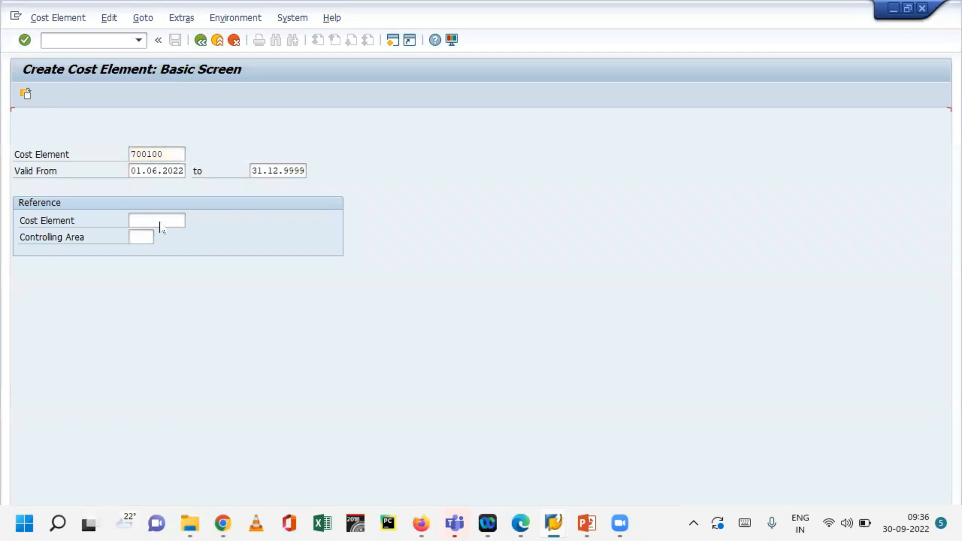
Step: Enter Salaries as the cost element's name and description and assign cost element category 41
type("Salaries")
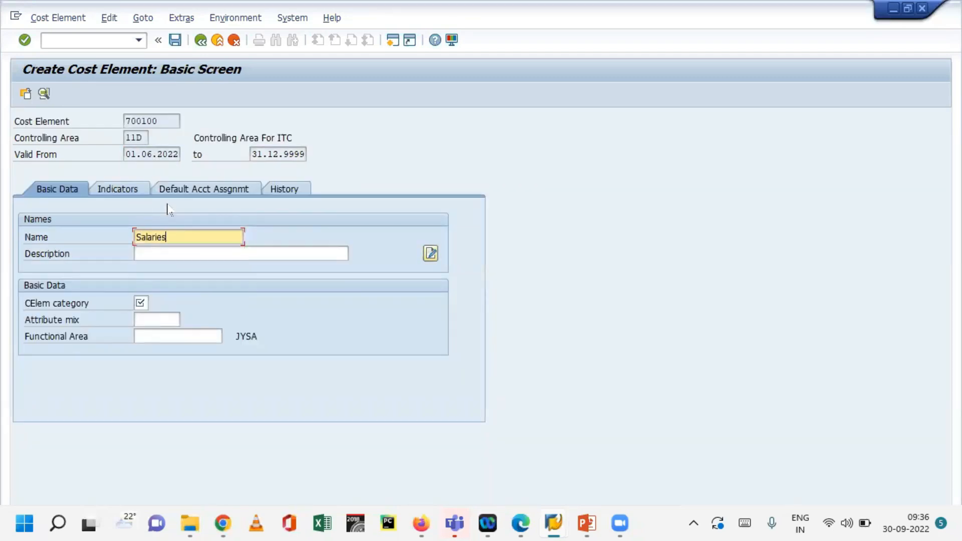
key("Tab")
type("Sala")
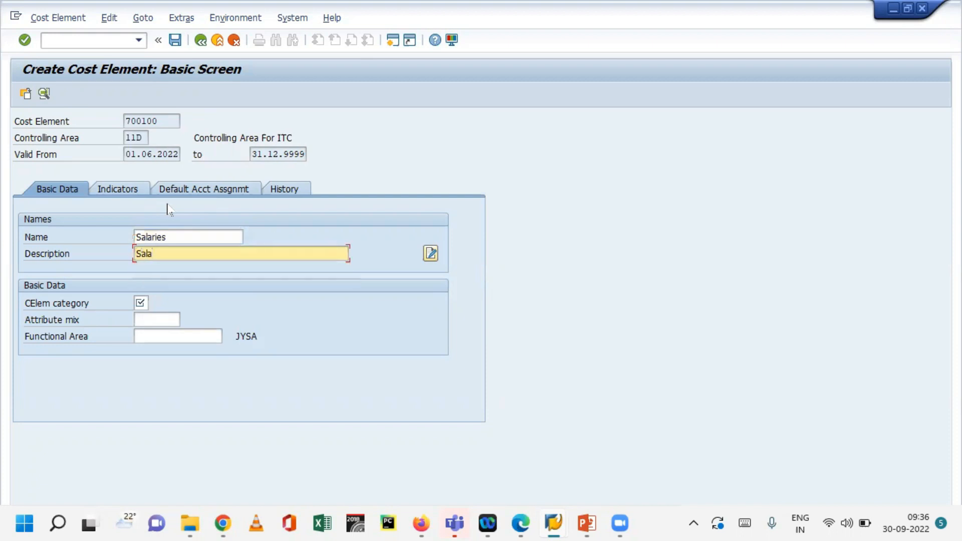
type("ries")
key("Tab")
key("Tab")
type("41")
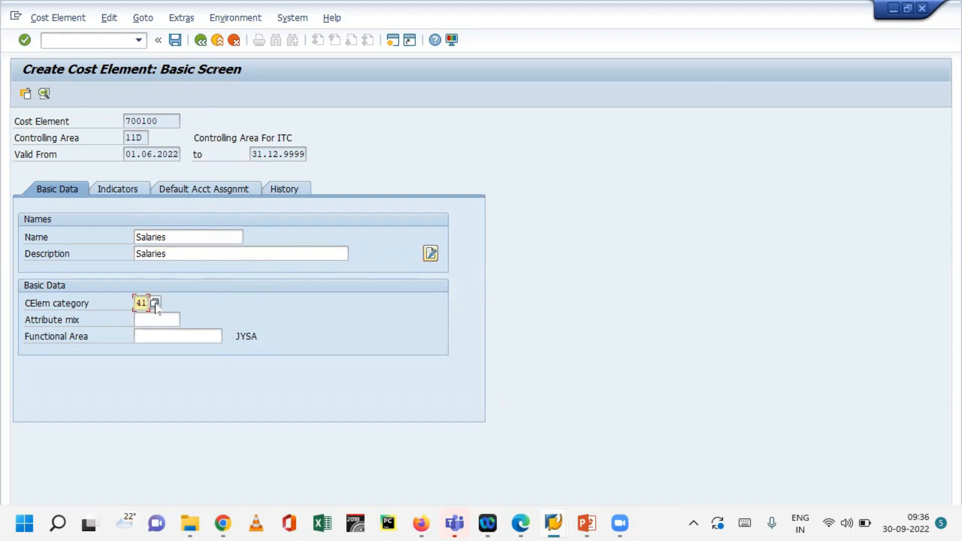
Step: Enable quantity recording for the Salaries cost element with HR as the unit of measure
left_click(119, 193)
left_click(100, 236)
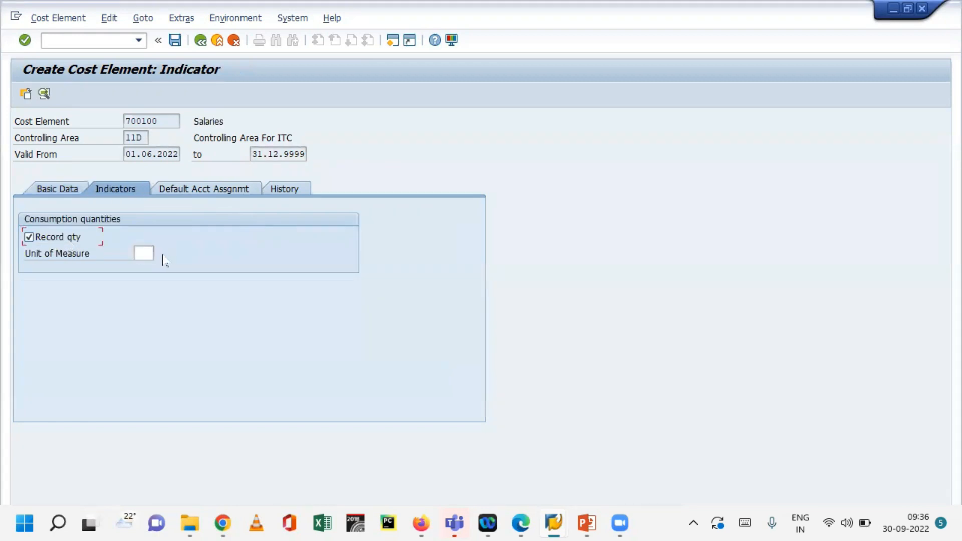
left_click(142, 253)
type("HR")
key("Return")
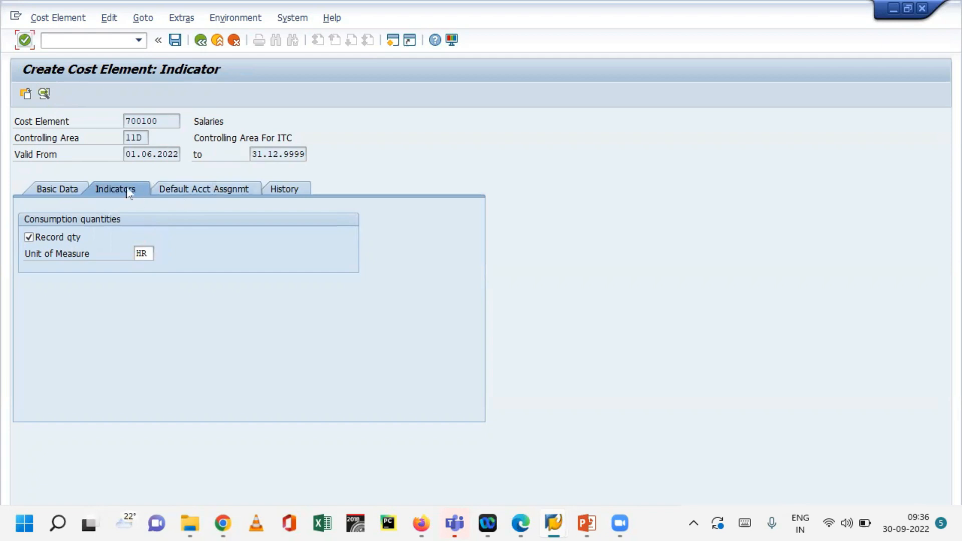
Step: Check the default account assignment of cost element 700100 and save the cost element
left_click(211, 190)
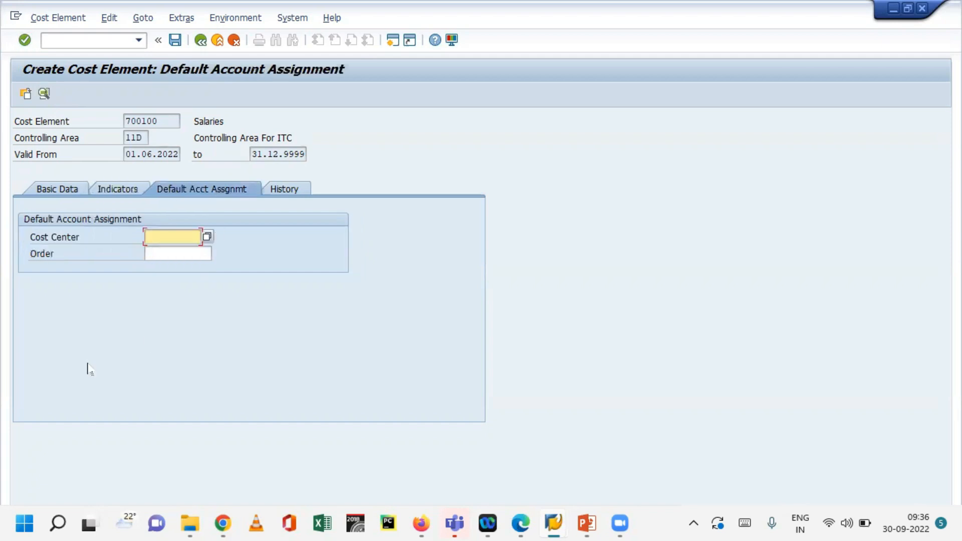
left_click(121, 191)
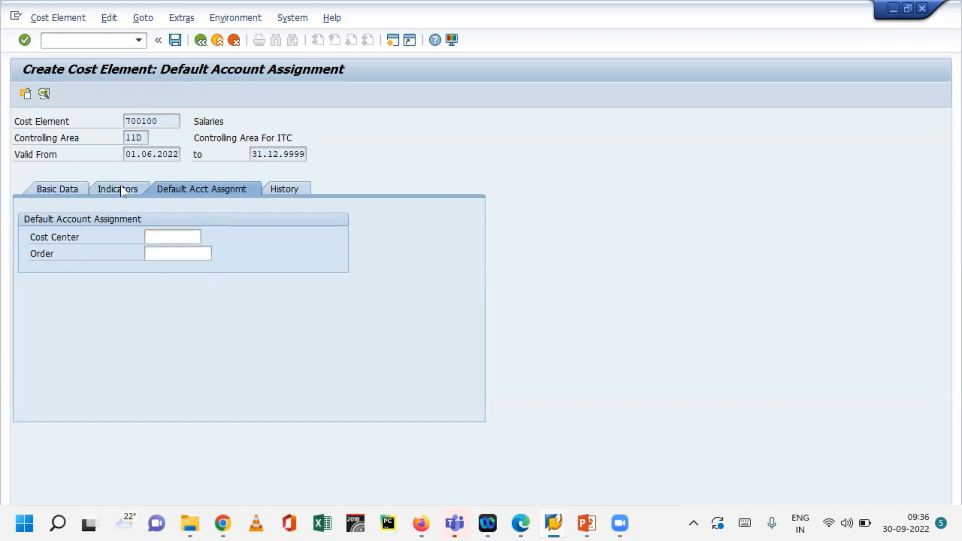
left_click(208, 192)
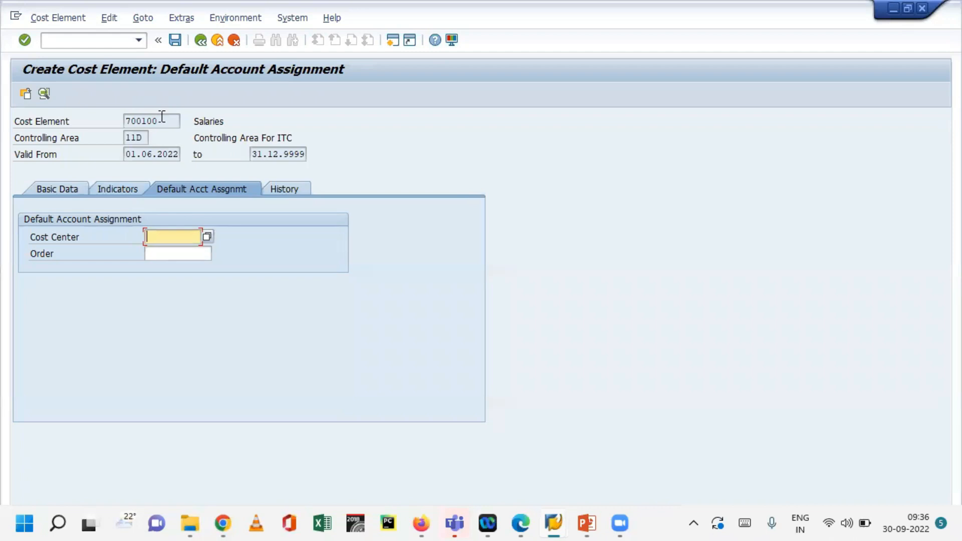
left_click(142, 189)
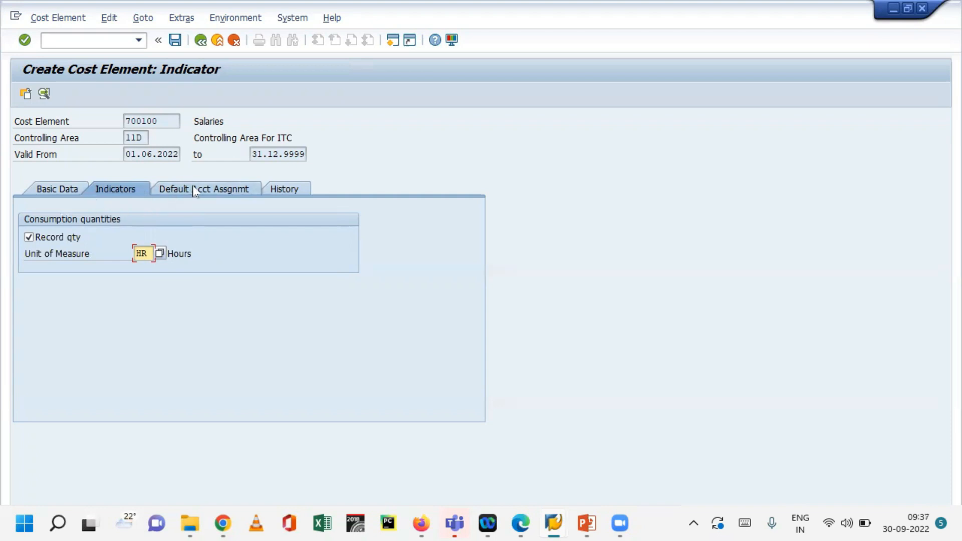
left_click(175, 40)
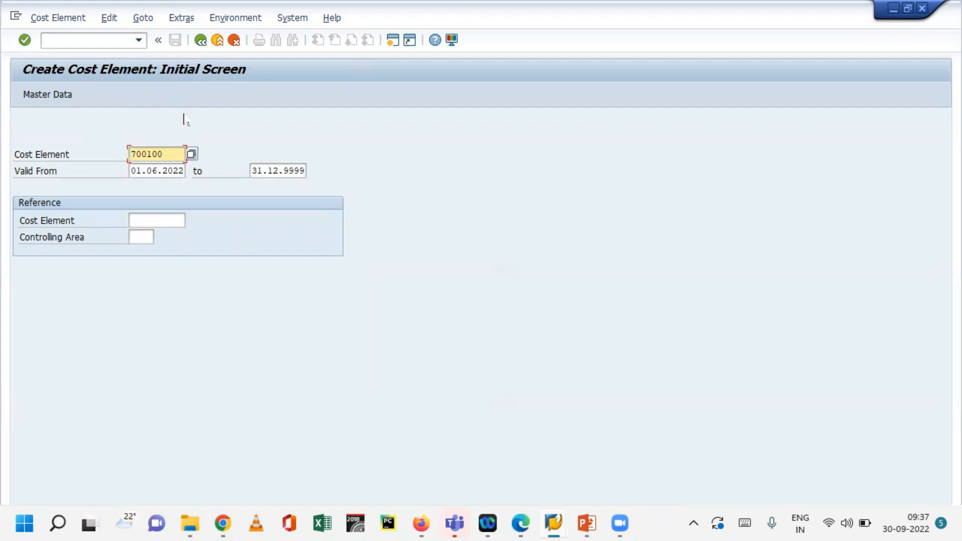
Step: Start cost element 700101 with the name TRAVEL, description TRAVEL EXPENSES and category 41
key("BackSpace")
type("1")
key("Return")
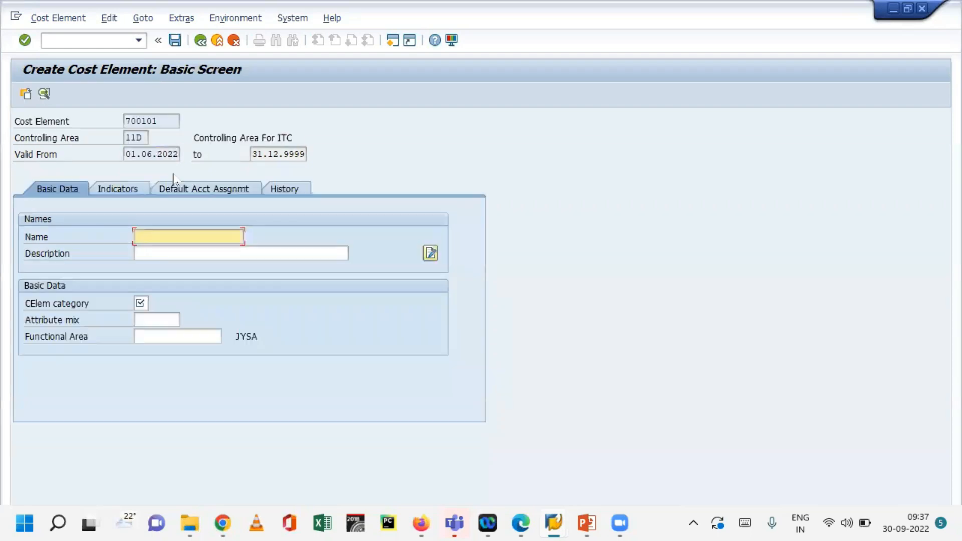
type("TRAVEL")
key("Tab")
type("TRAVEL EXPENSES")
key("Tab")
key("Tab")
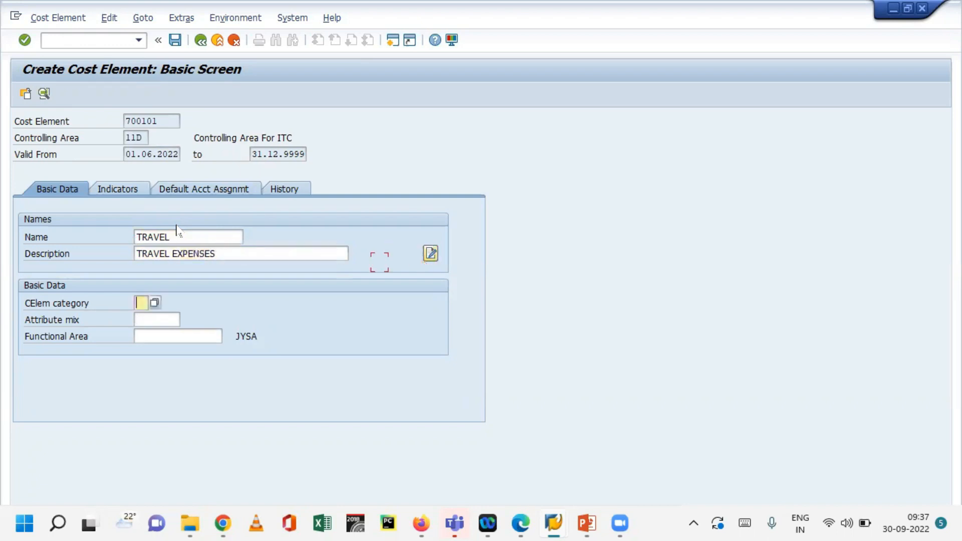
type("41")
Step: Enable quantity recording for the TRAVEL cost element and save it
left_click(128, 191)
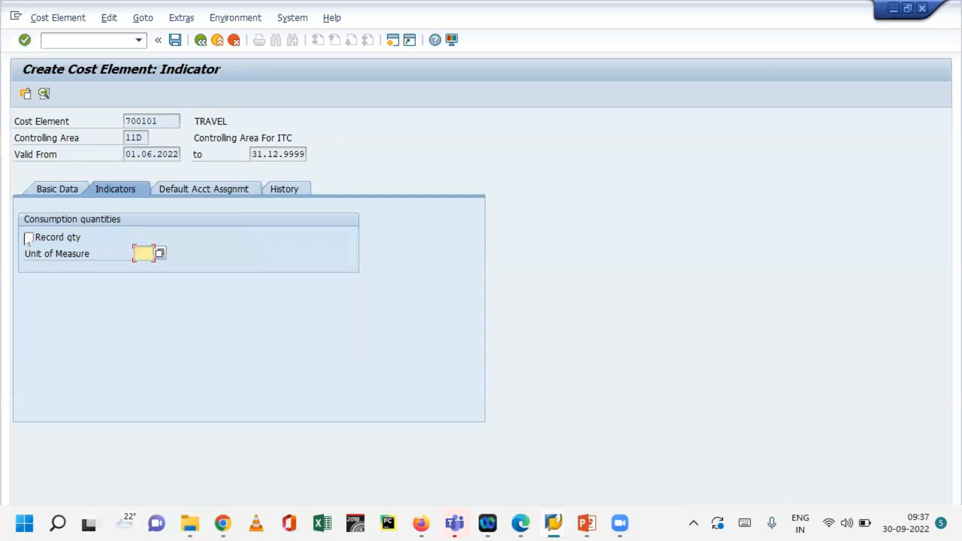
left_click(28, 237)
left_click(143, 254)
key("ctrl+s")
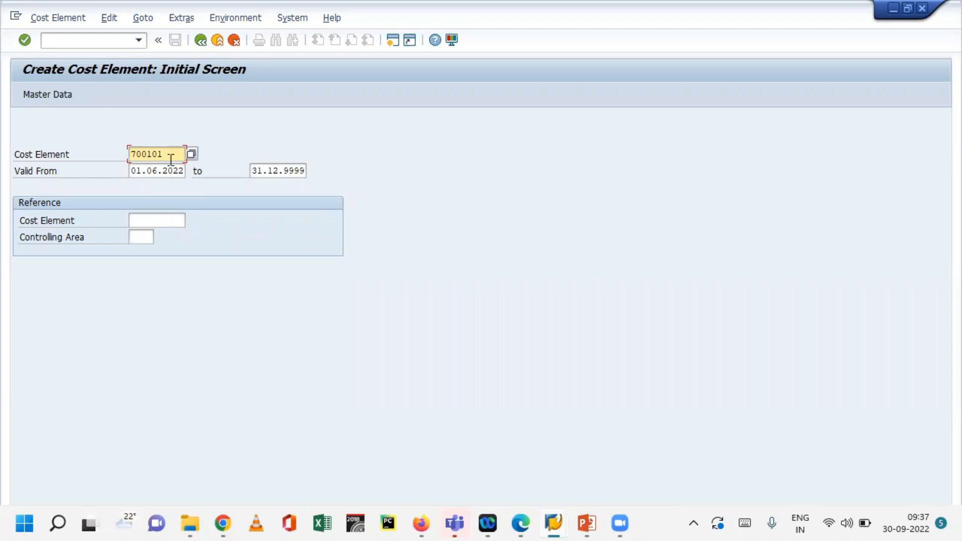
Step: Start creating cost element 700102 with the same validity period
left_click(171, 159)
key("BackSpace")
type("2")
key("Return")
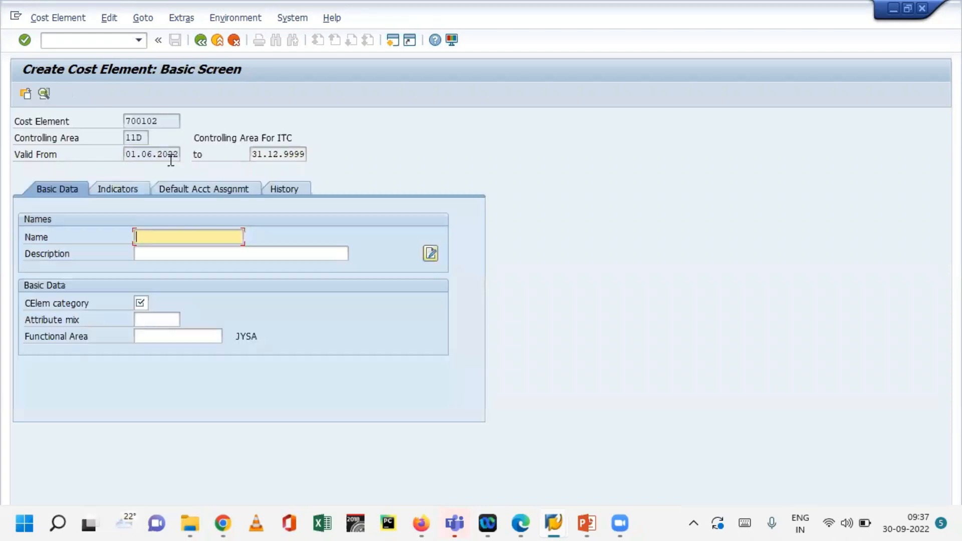
Step: Name the cost element Telephone, describe it as "telephone expenses" and assign category 41
type("Telephone")
key("Tab")
type("tel")
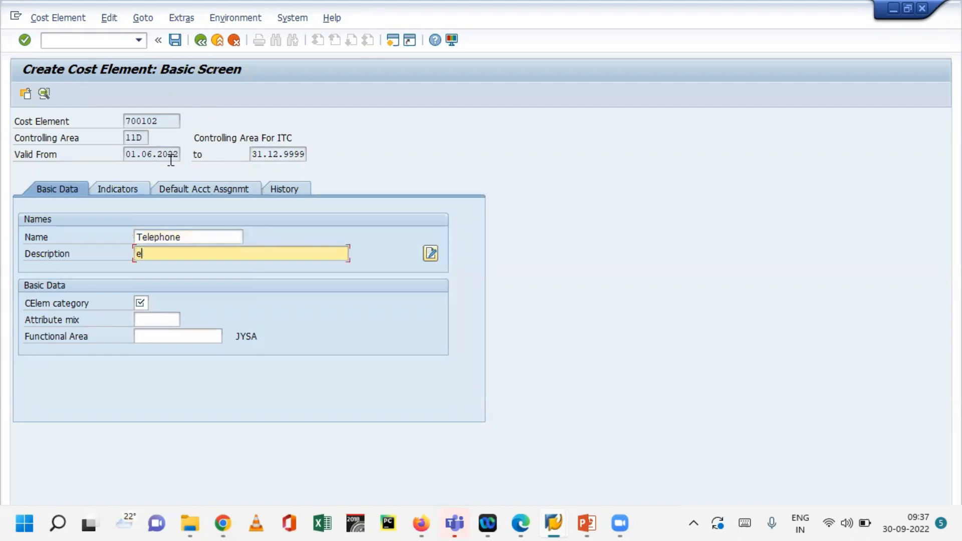
type("ephone expense")
key("BackSpace")
key("BackSpace")
type("sse")
key("BackSpace")
key("BackSpace")
key("BackSpace")
type("ses")
key("Tab")
key("Tab")
type("41")
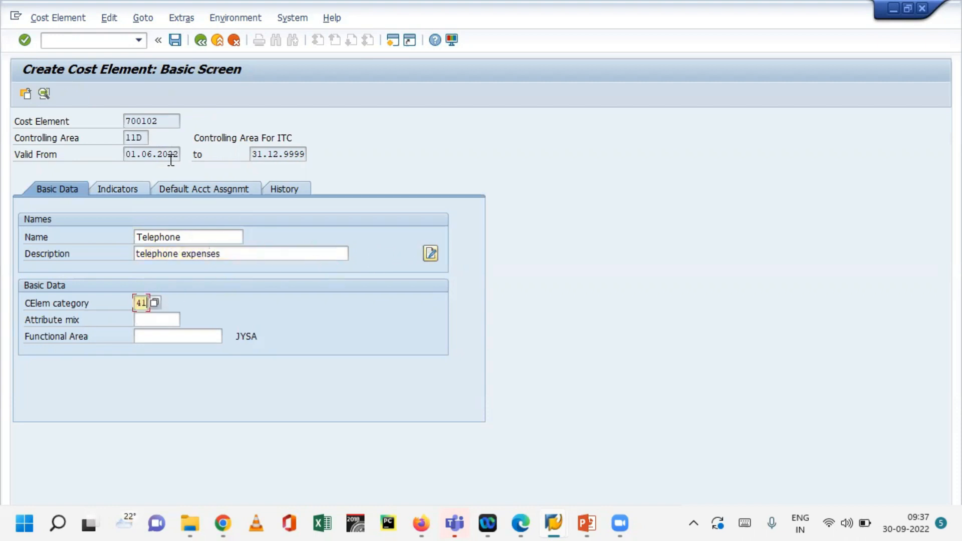
Step: Enable quantity recording in HR for the Telephone cost element and save it
left_click(132, 192)
left_click(52, 244)
key("Tab")
type("HR")
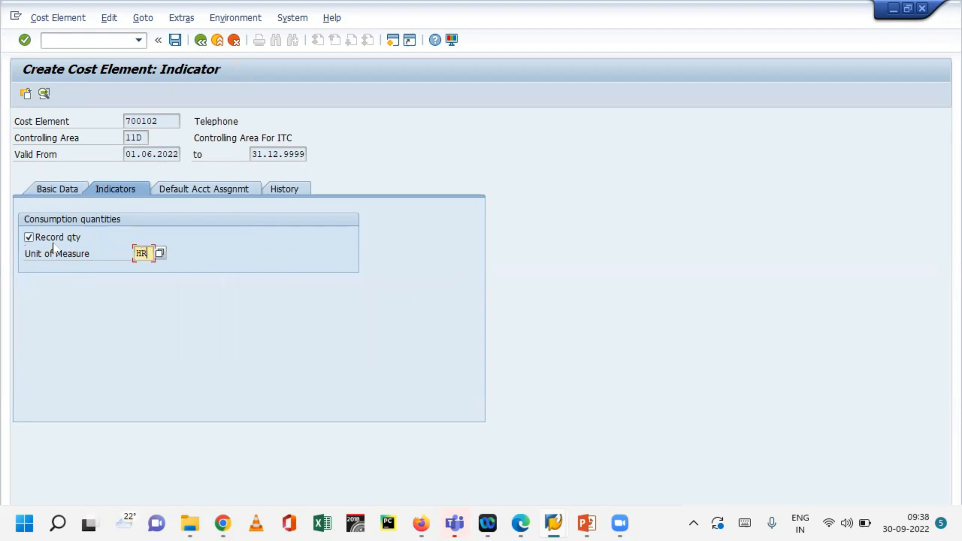
key("Return")
left_click(59, 193)
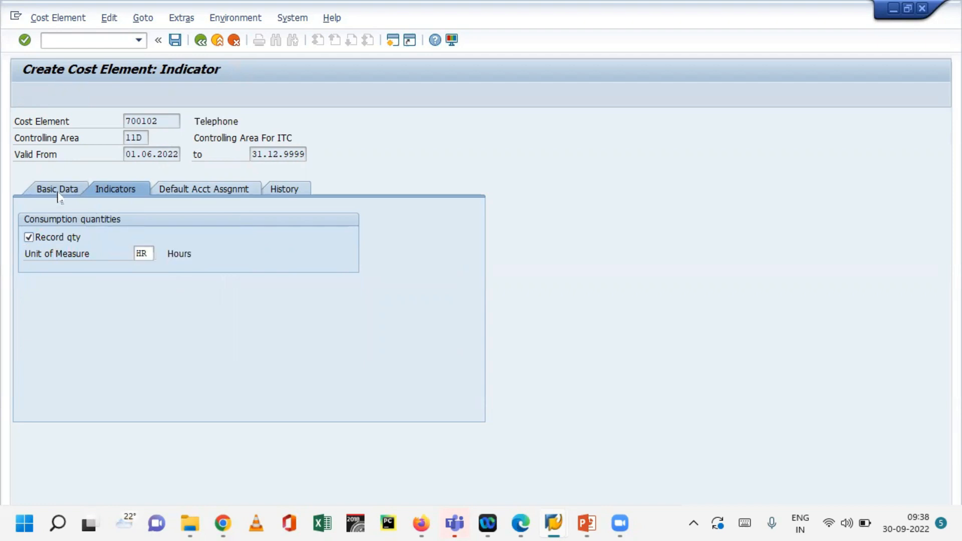
key("ctrl+s")
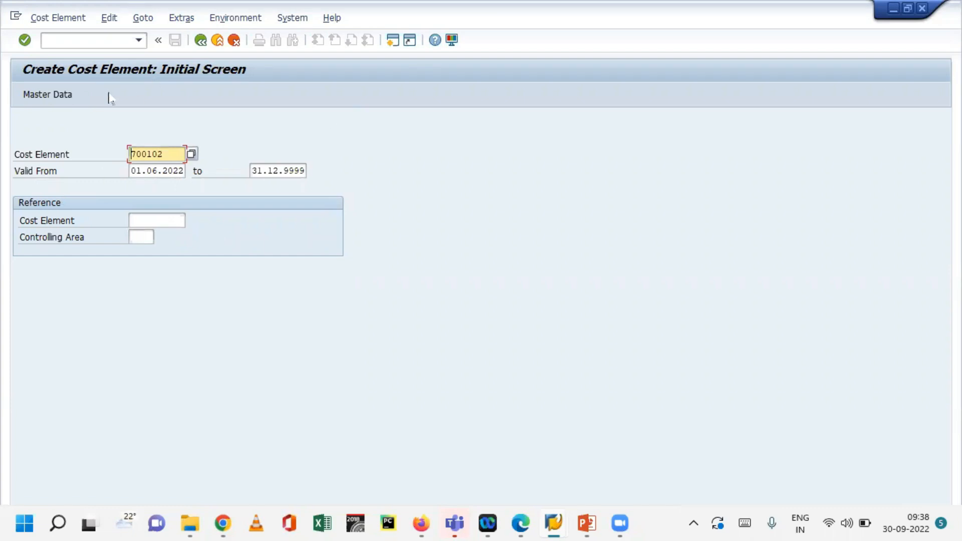
Step: Leave cost element creation with /N and return to the cost element/activity input planning session
left_click(106, 39)
type("/N")
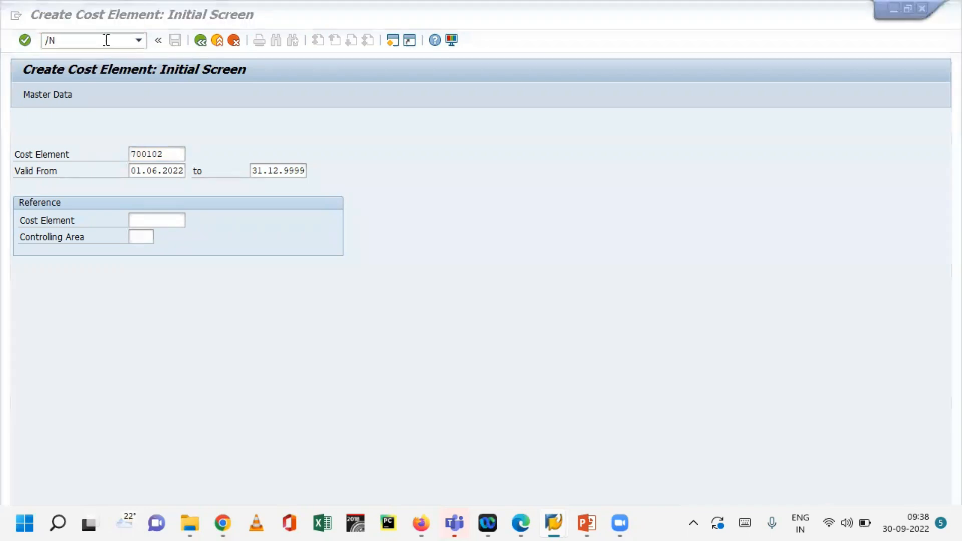
key("alt+Tab")
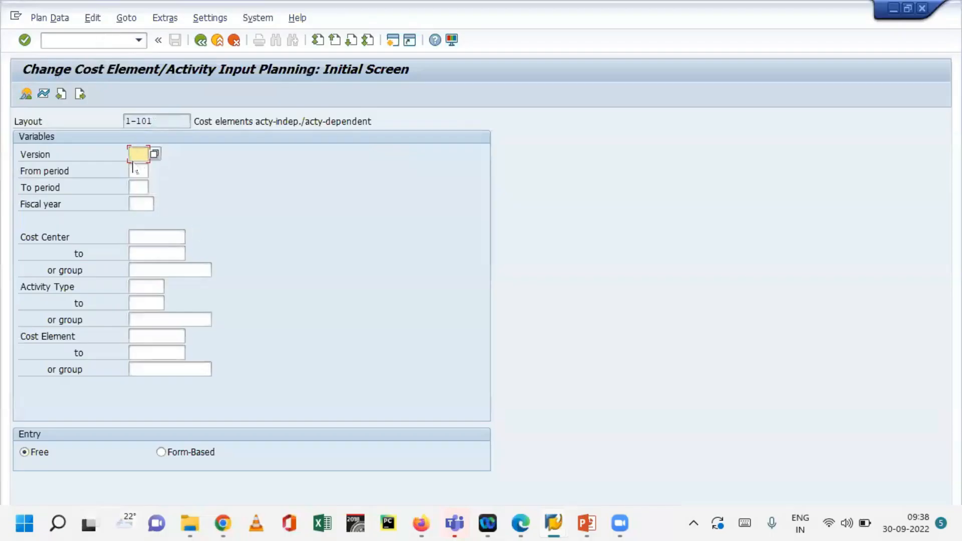
Step: Set the planning selection to version 0, periods 6 to 9 and fiscal year 2022
type("0")
key("Tab")
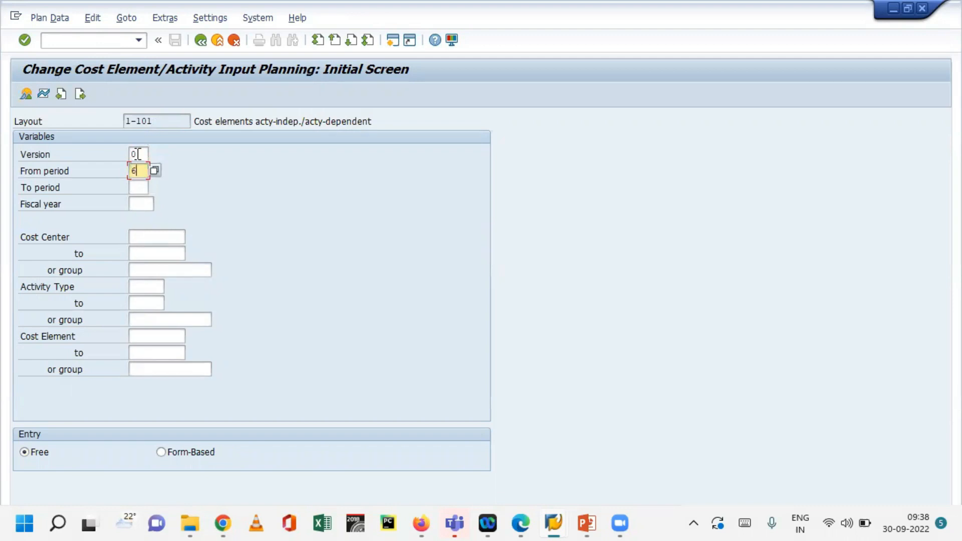
key("Tab")
type("9")
key("Tab")
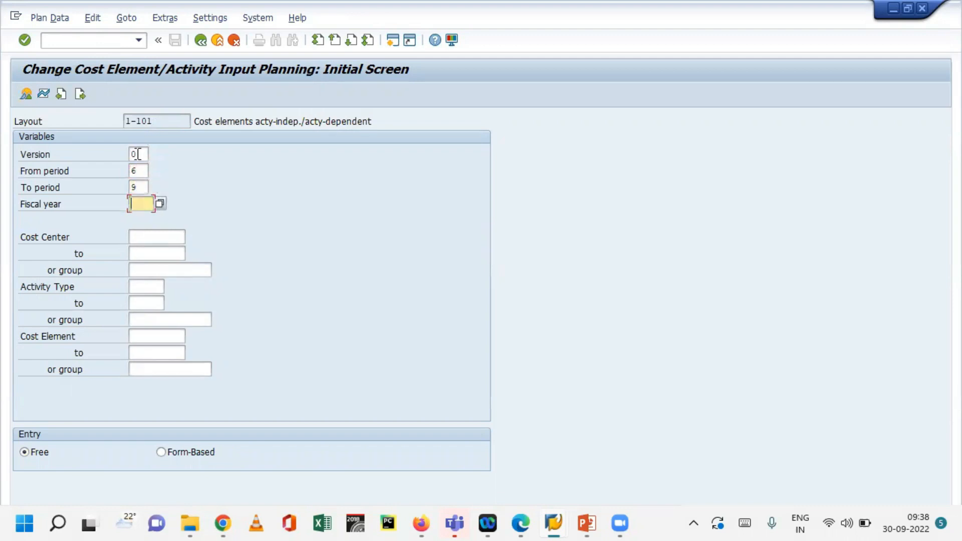
type("2022")
key("Tab")
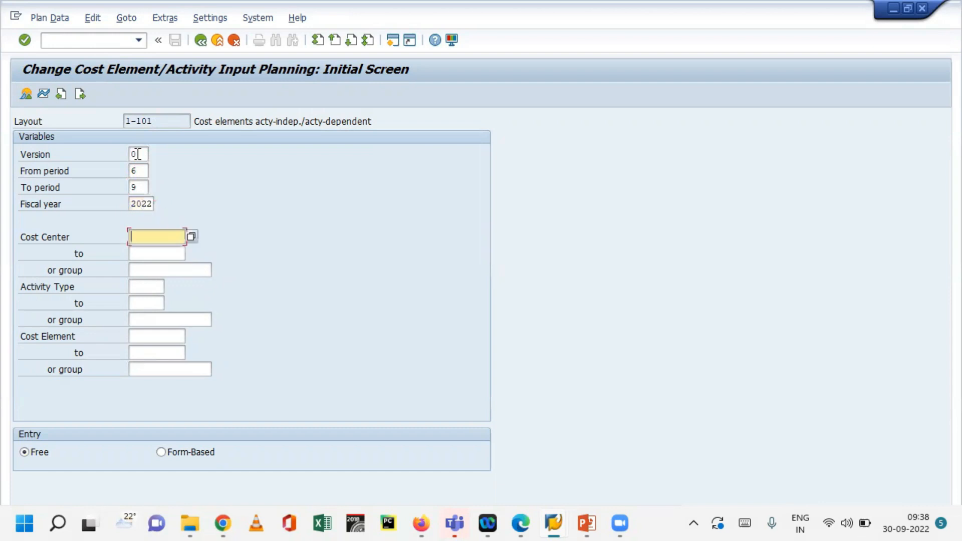
Step: Switch to the cost element creation session and leave it to return to the SAP Easy Access screen
left_click(153, 236)
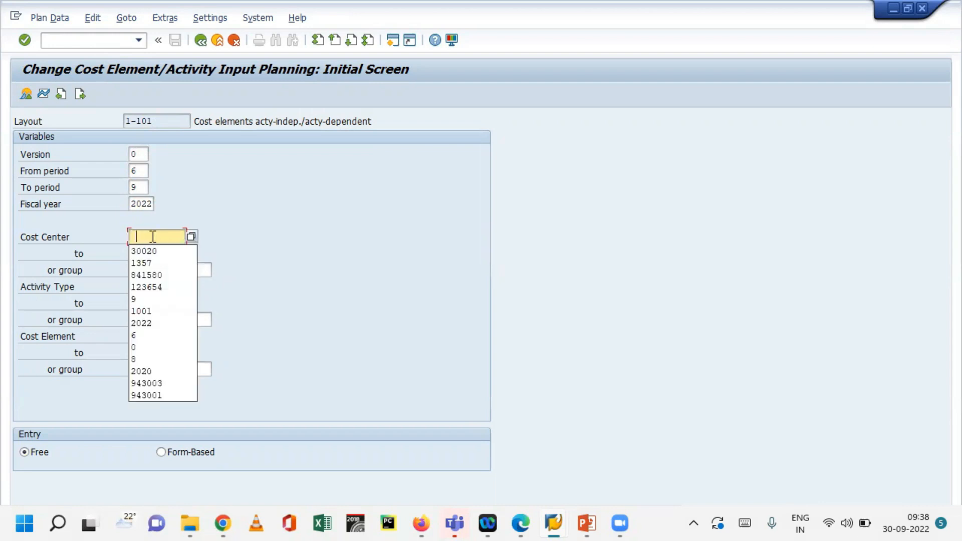
left_click(162, 239)
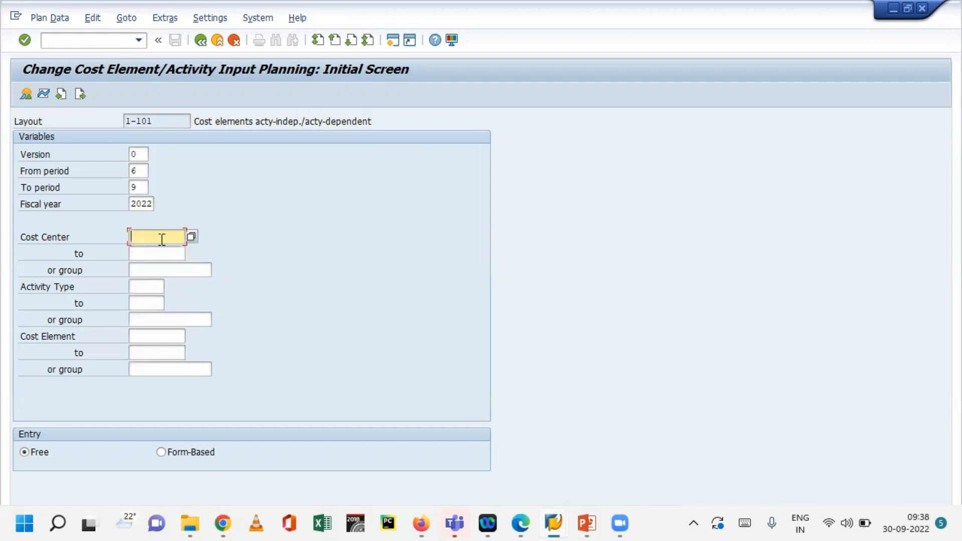
left_click(162, 240)
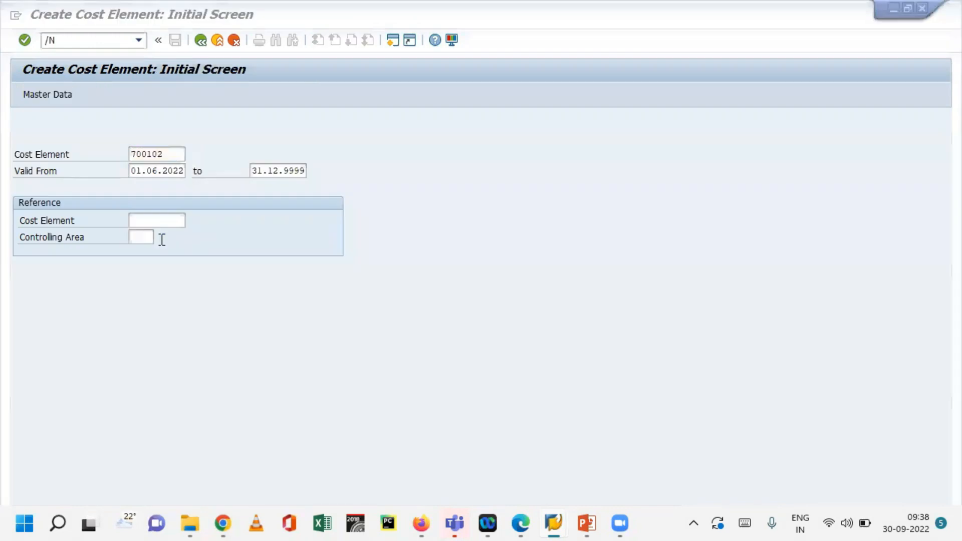
left_click(89, 44)
type("/N")
type("KS01")
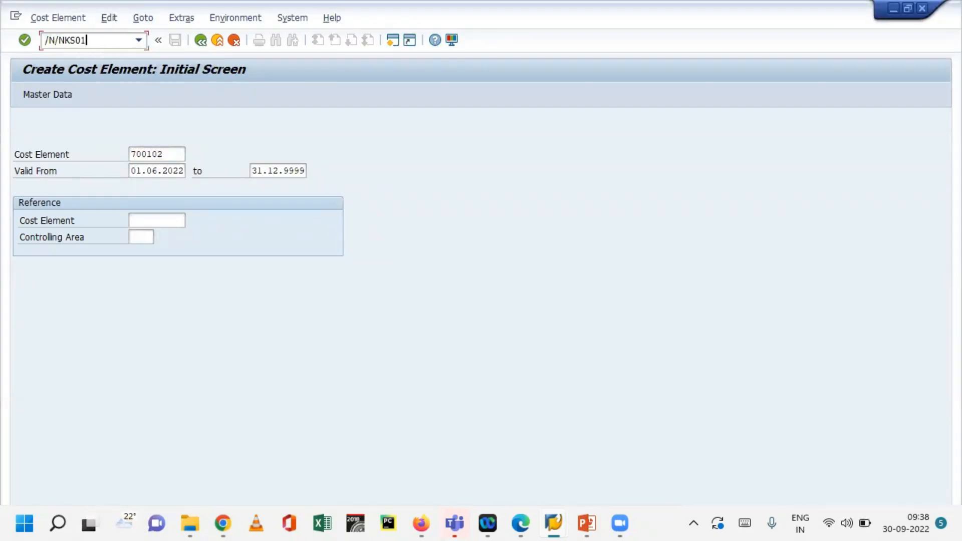
key("Return")
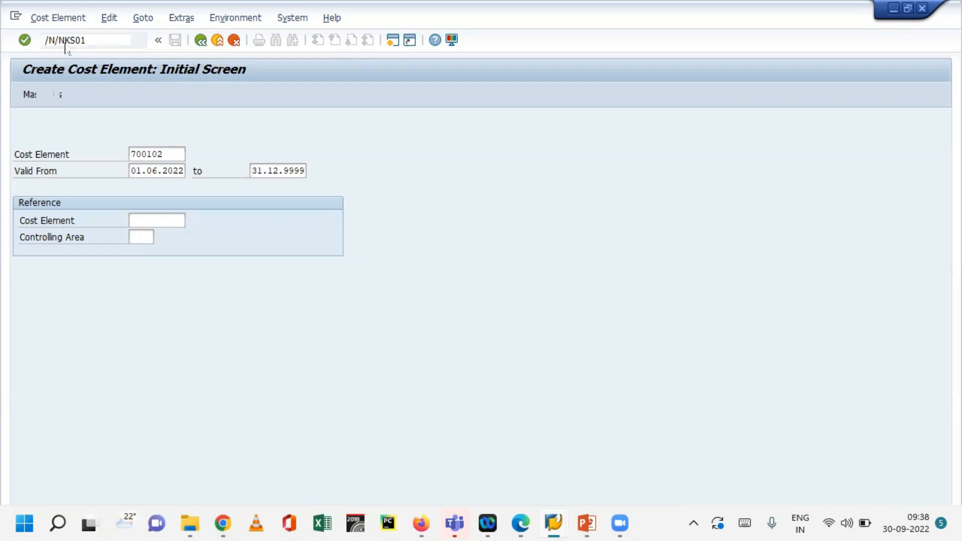
type("LS01")
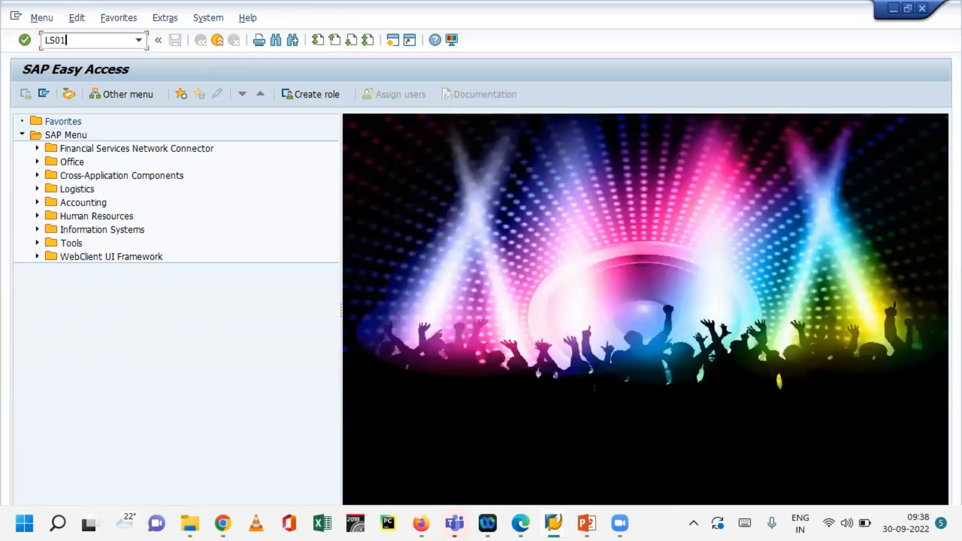
key("Return")
type("KS01")
key("Return")
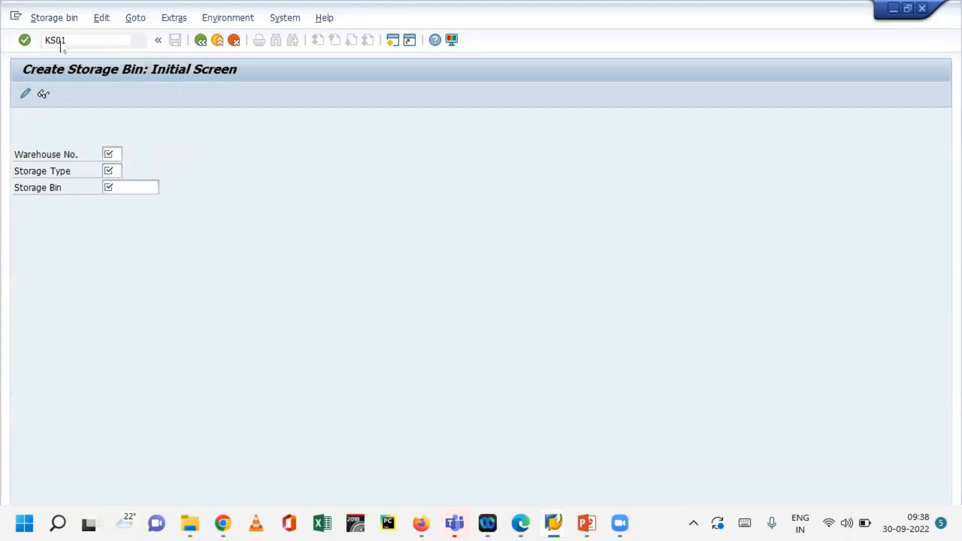
left_click(77, 41)
type("/")
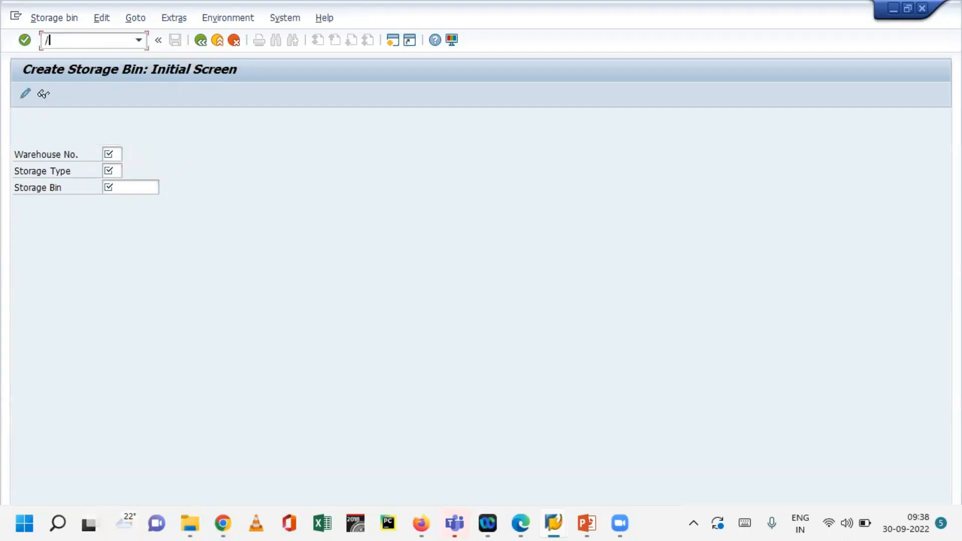
type("n")
key("Return")
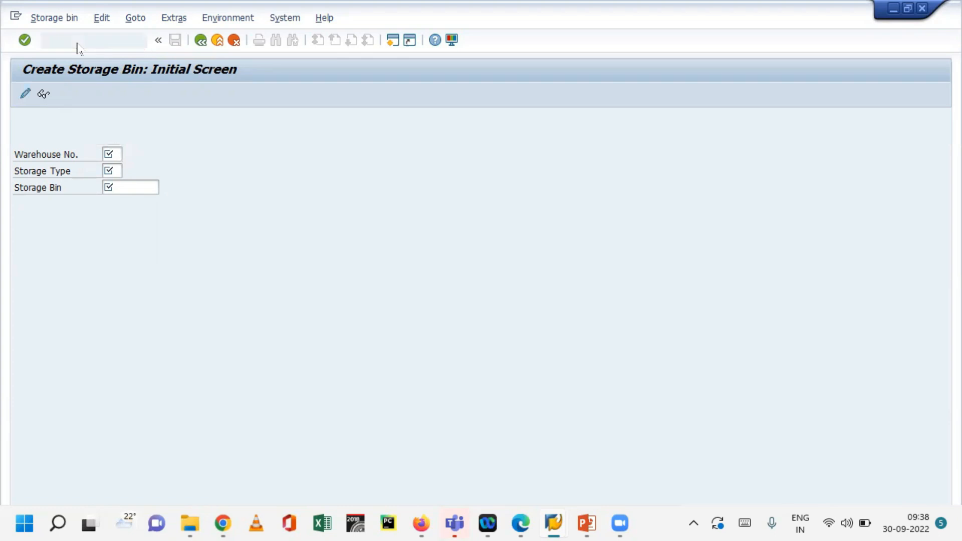
Step: Run transaction KS01 and start creating cost center 1462, valid from 01.06.2022
type("KS")
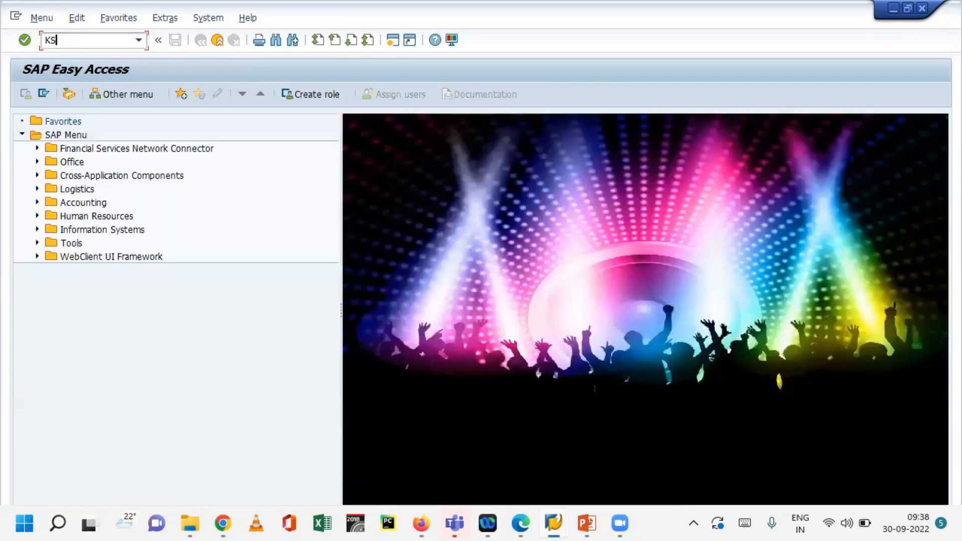
type("01")
key("Return")
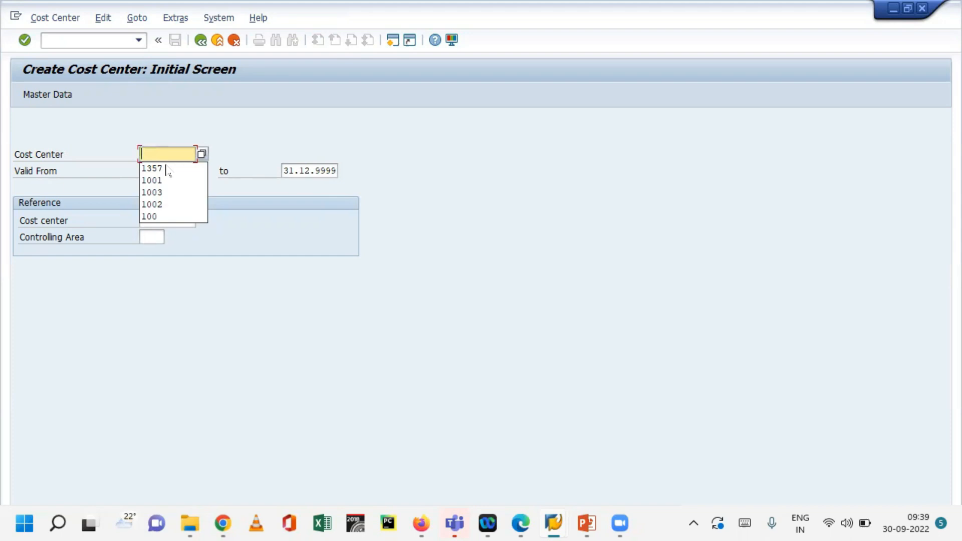
type("1462")
left_click(170, 171)
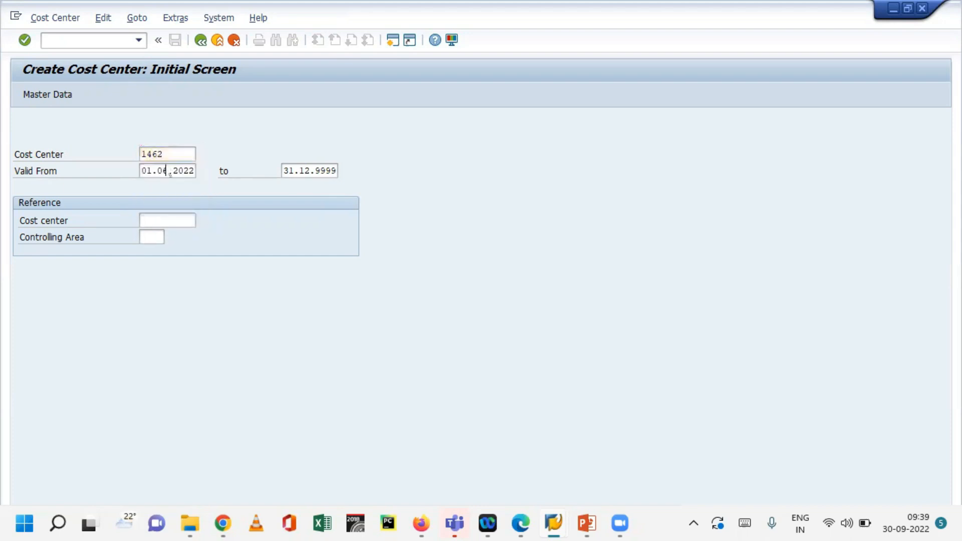
key("Return")
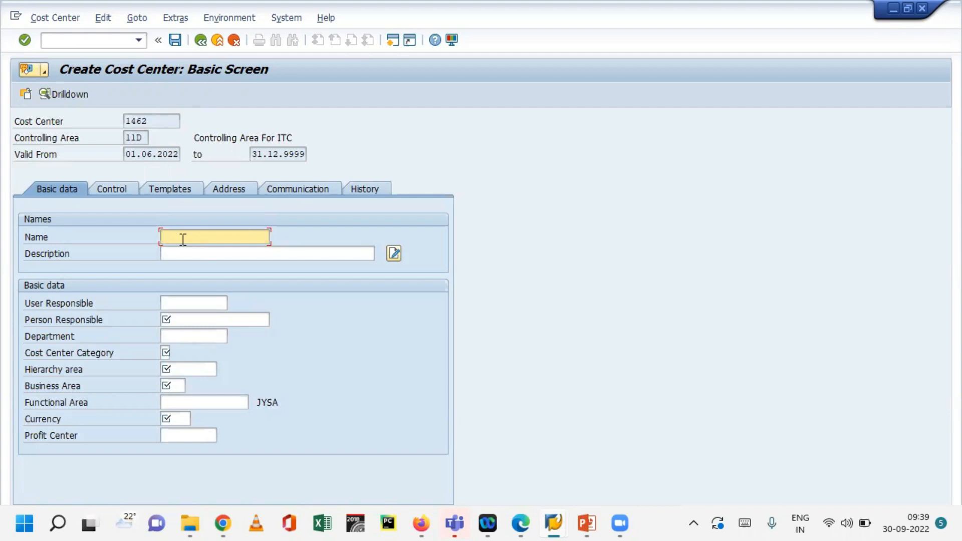
type("ACTIVITY INDEPENDANT")
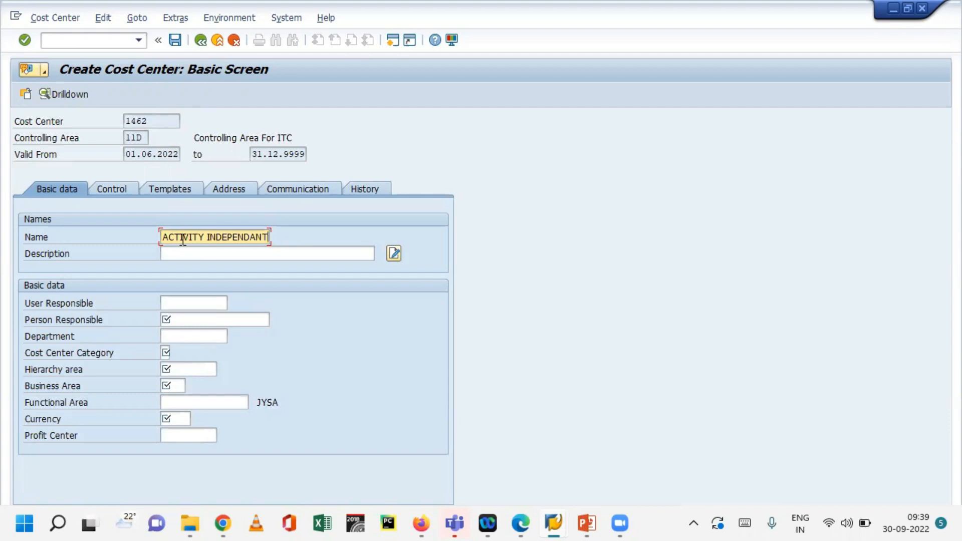
key("Tab")
type("ac")
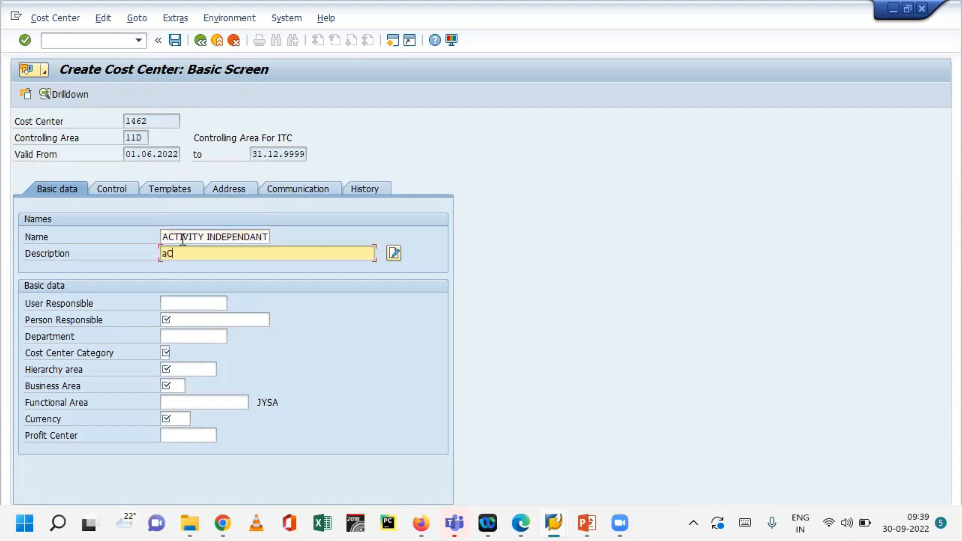
key("BackSpace")
key("BackSpace")
key("BackSpace")
key("BackSpace")
left_click_drag(167, 237, 370, 234)
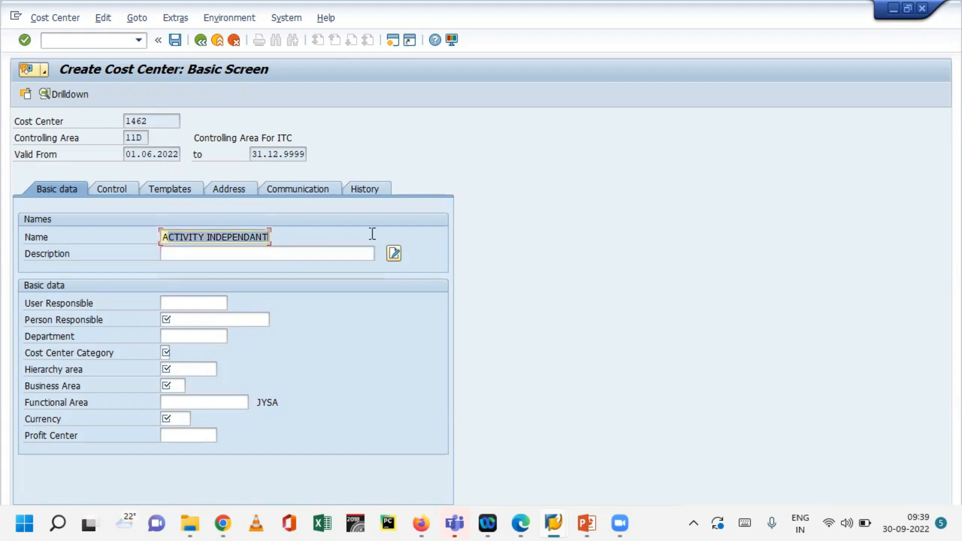
key("BackSpace")
Step: Name the cost center "other Manufacturing"
type("oTHER ")
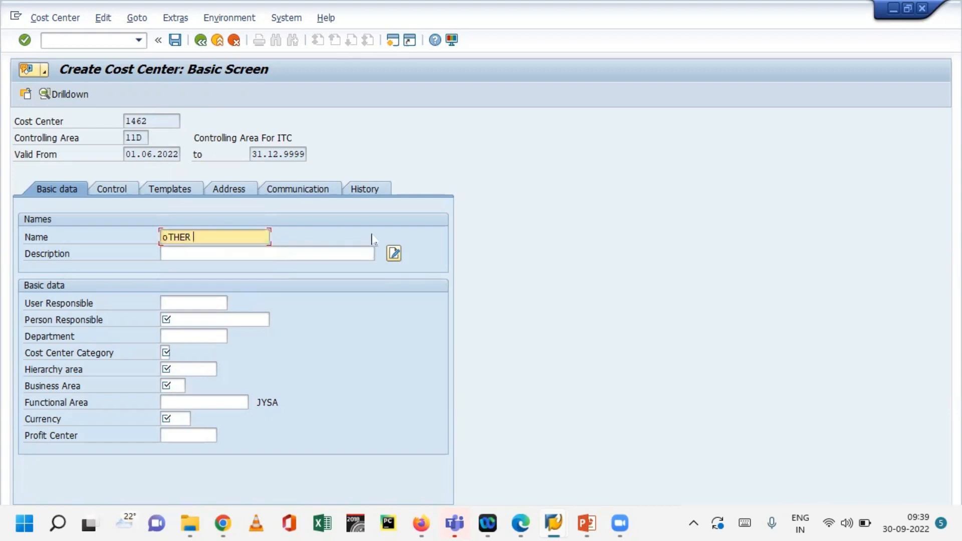
type("EX")
key("BackSpace")
key("BackSpace")
key("BackSpace")
key("BackSpace")
key("BackSpace")
key("BackSpace")
key("BackSpace")
type("ther Manufacturing")
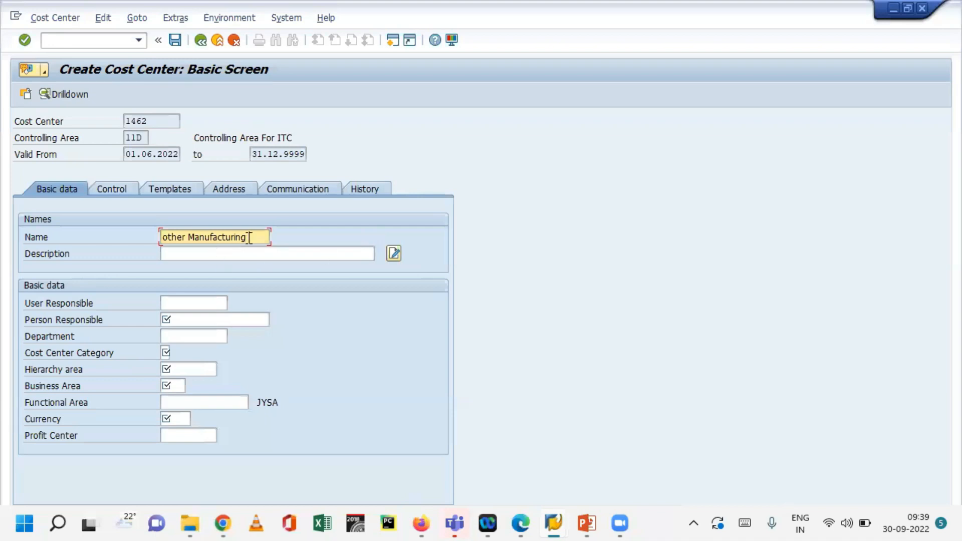
Step: Describe cost center 1462 as "other Manufacturing activity", reusing the text of its name
left_click_drag(247, 238, 26, 223)
key("ctrl+c")
left_click(193, 251)
key("ctrl+v")
type("activity")
Step: Enter ITC as the person responsible and assign cost center category 1, Production
key("Tab")
key("Tab")
key("Tab")
type("ITC")
key("Tab")
key("Tab")
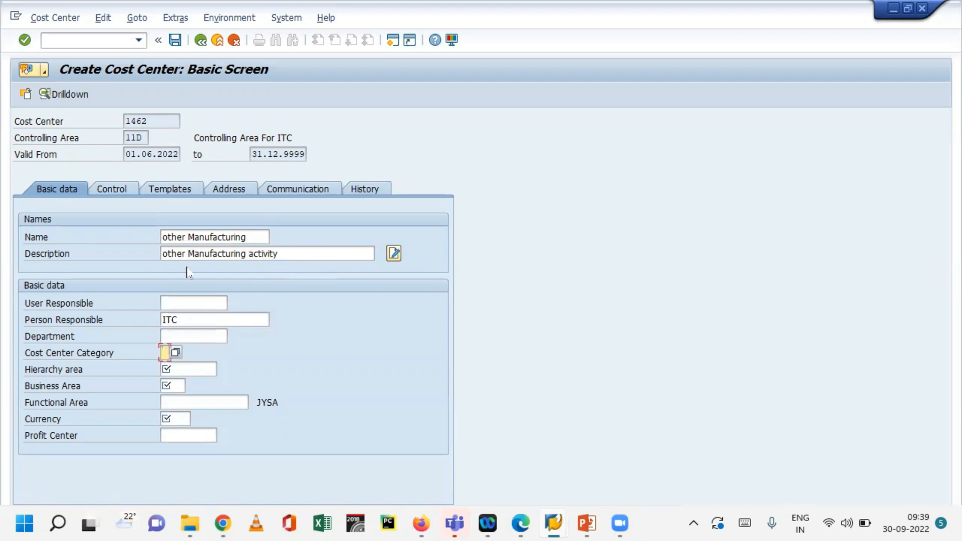
left_click(175, 353)
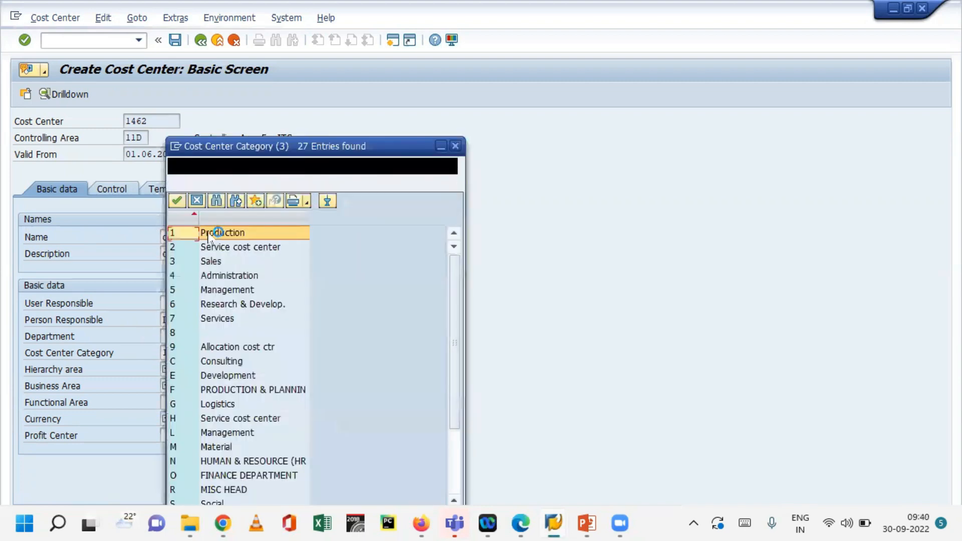
double_click(207, 233)
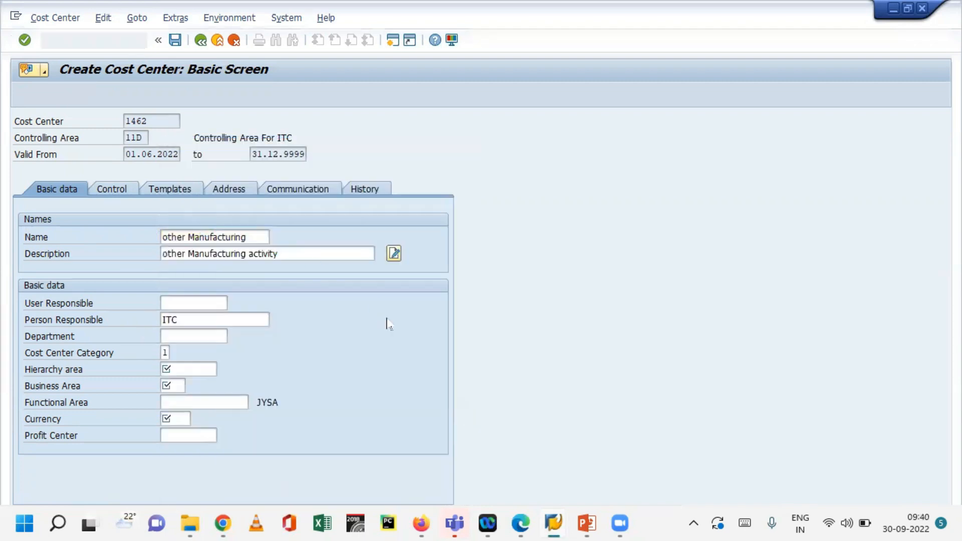
Step: Assign hierarchy area C002 and business area 1100 to the cost center
left_click(190, 368)
left_click(189, 369)
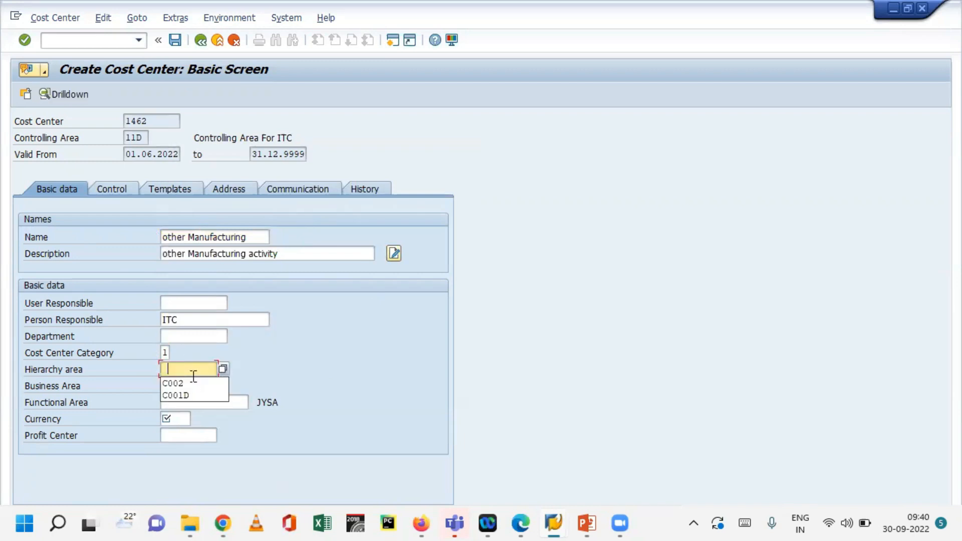
left_click(174, 385)
left_click(177, 386)
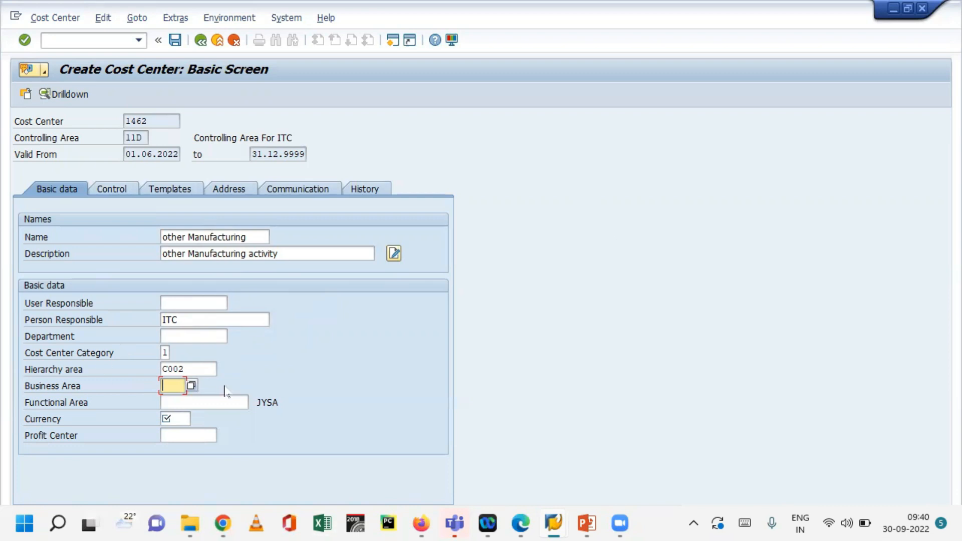
double_click(190, 370)
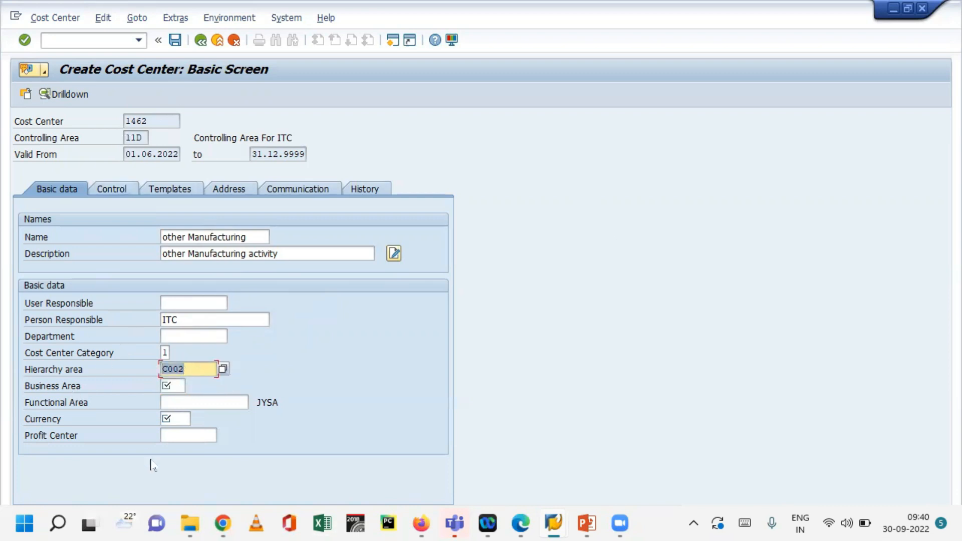
left_click(175, 386)
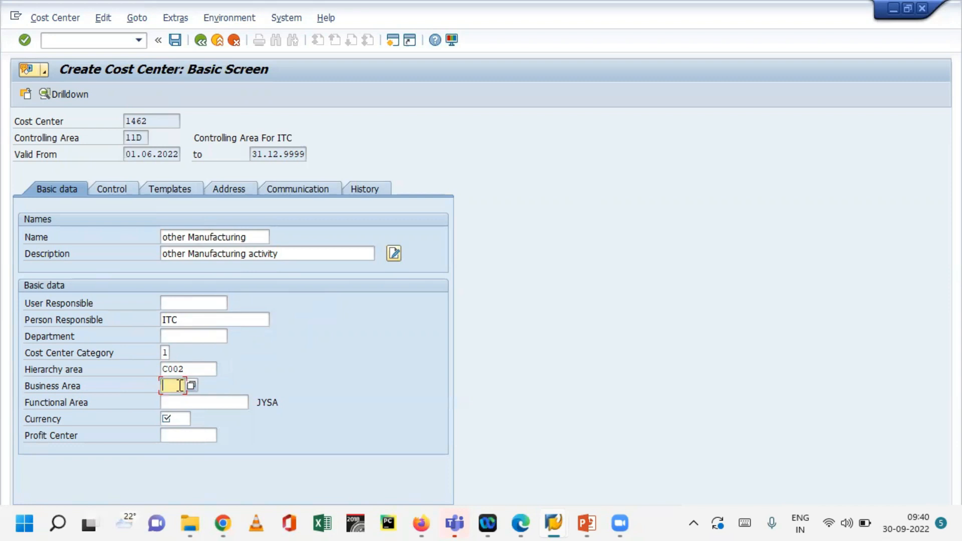
left_click(180, 385)
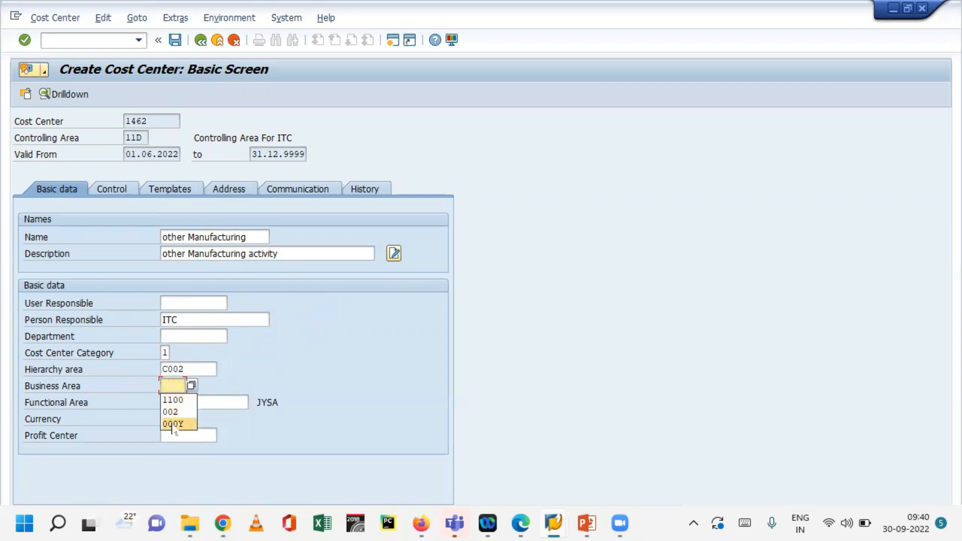
left_click(173, 399)
left_click(185, 399)
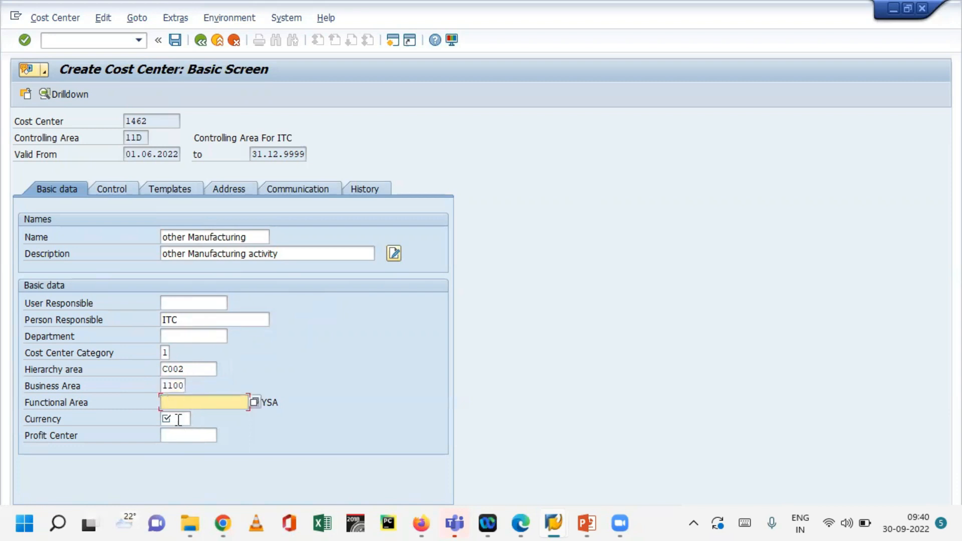
Step: Set the cost center's currency to INR and save the cost center
left_click(176, 420)
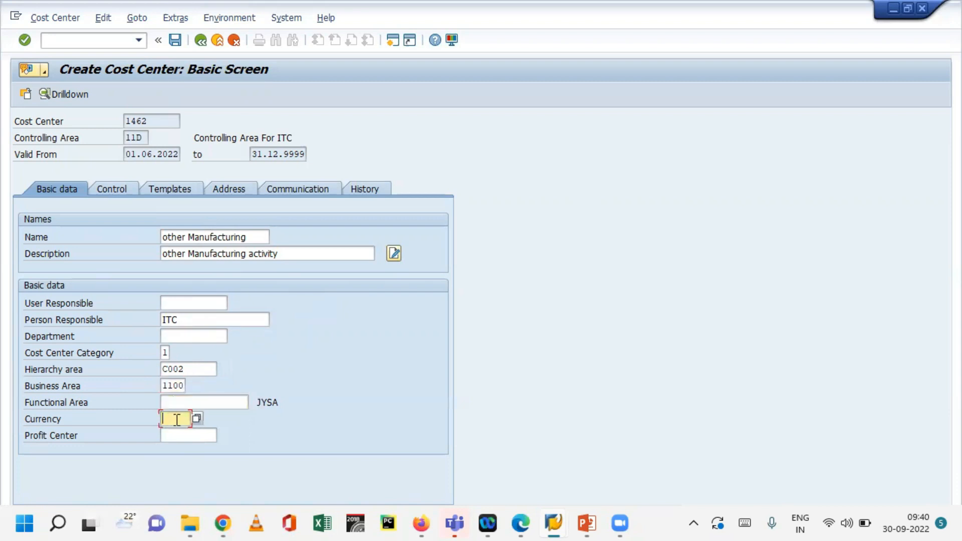
type("inr")
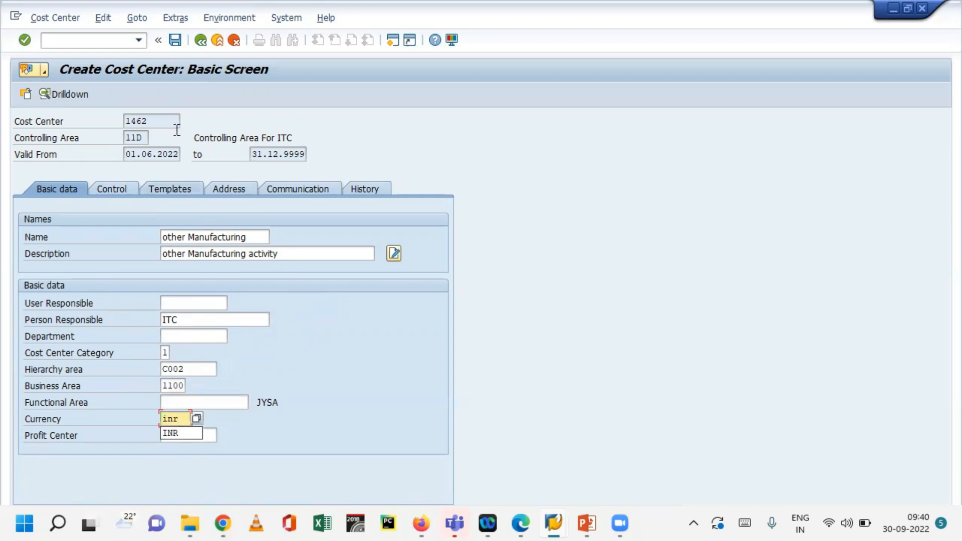
key("Tab")
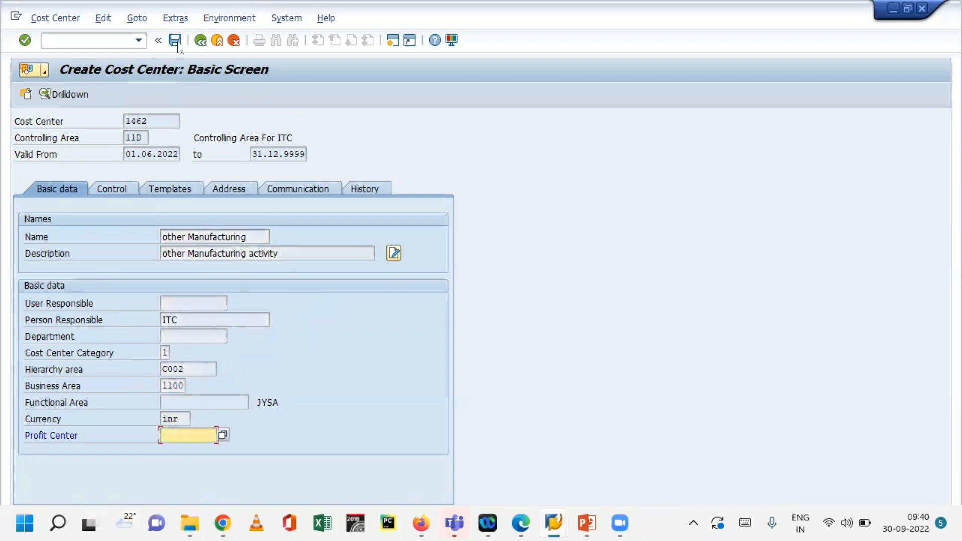
key("Return")
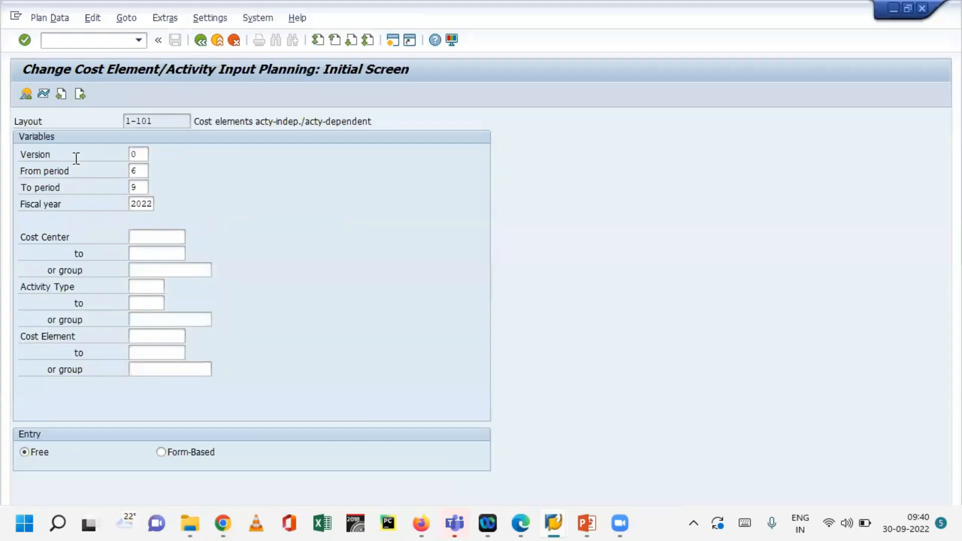
Step: Set the planning cost center to 1462 and browse the cost elements available in chart of accounts INT1
type("462")
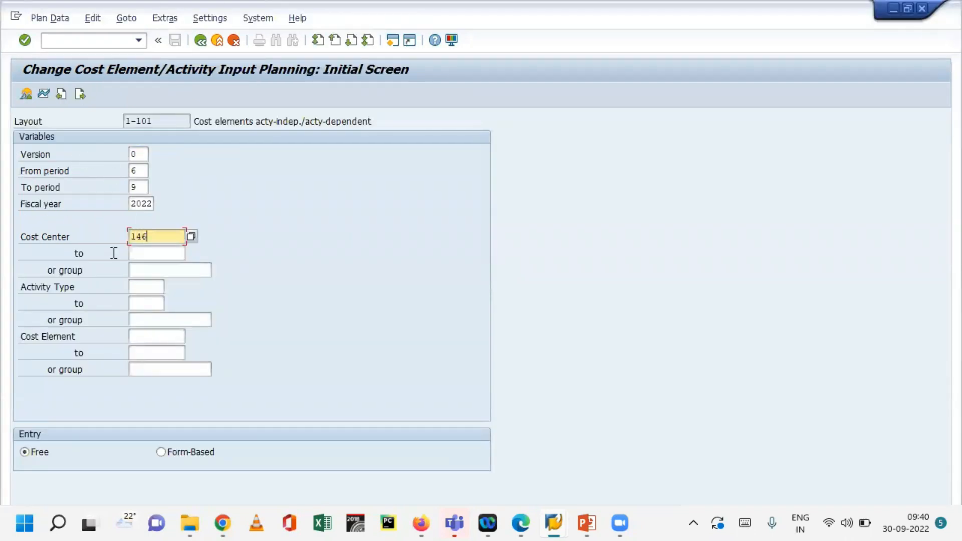
left_click(153, 340)
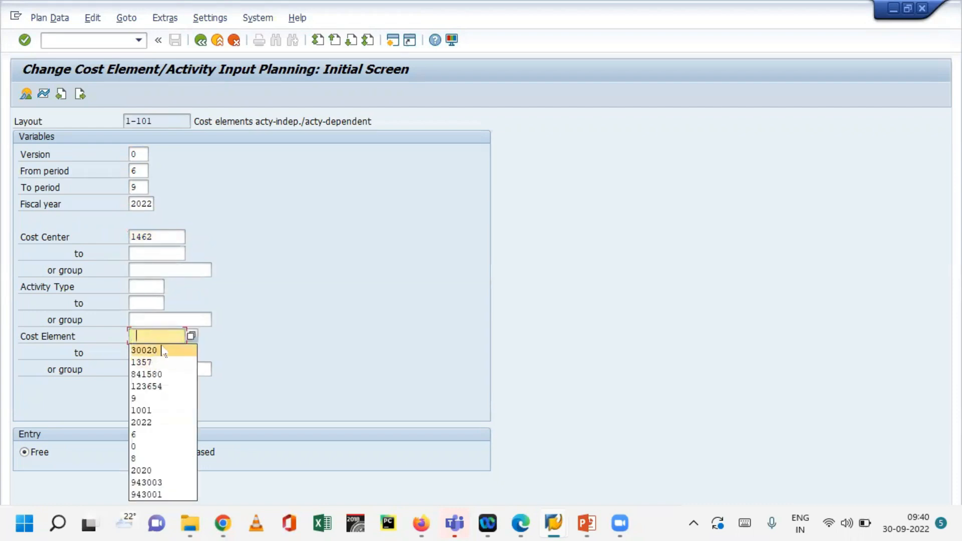
left_click(191, 336)
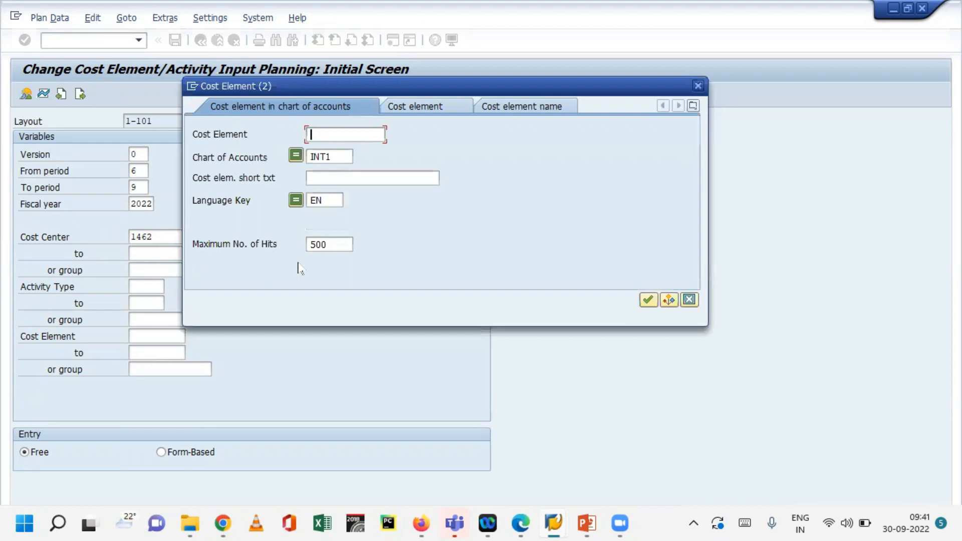
key("Return")
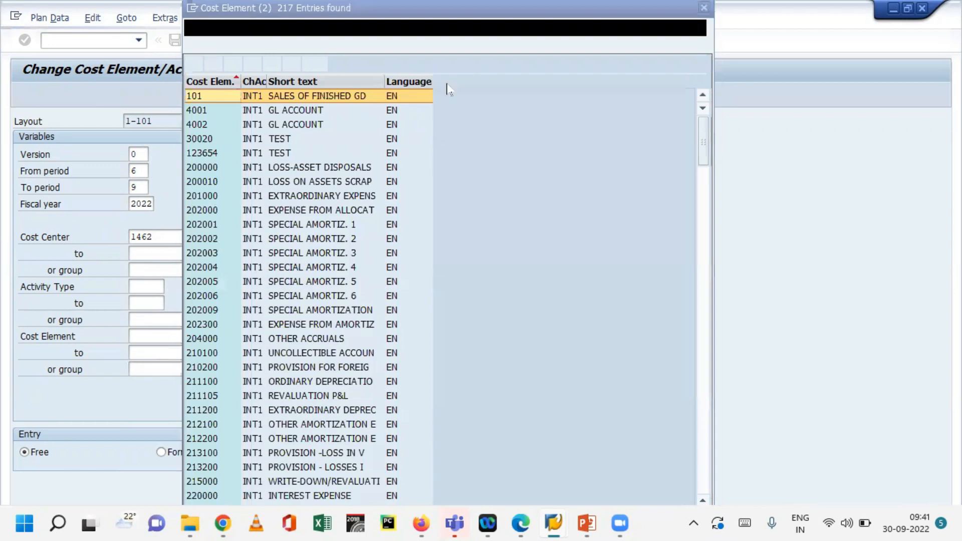
key("Escape")
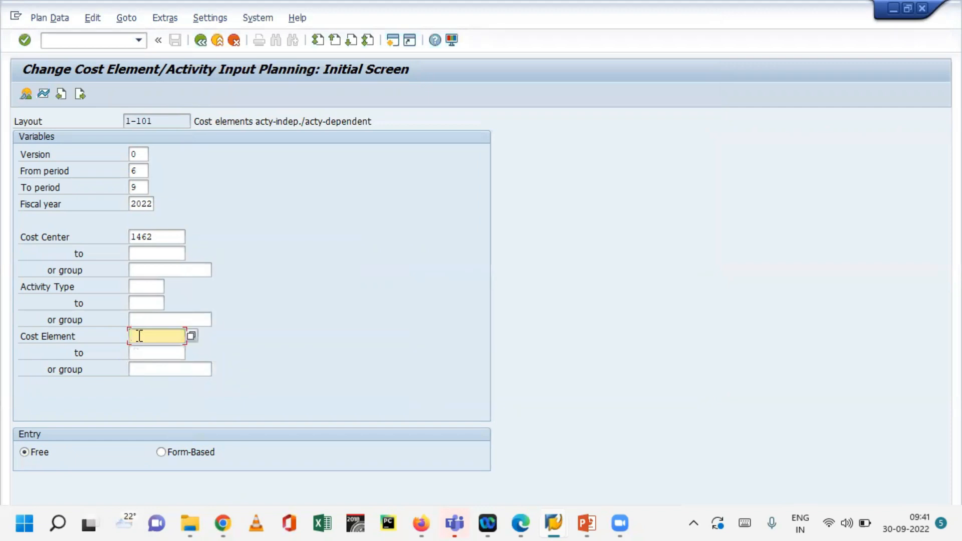
Step: Limit the planning to cost elements 700100 to 700102 and open the overview screen
type("700100")
left_click(162, 352)
type("700102")
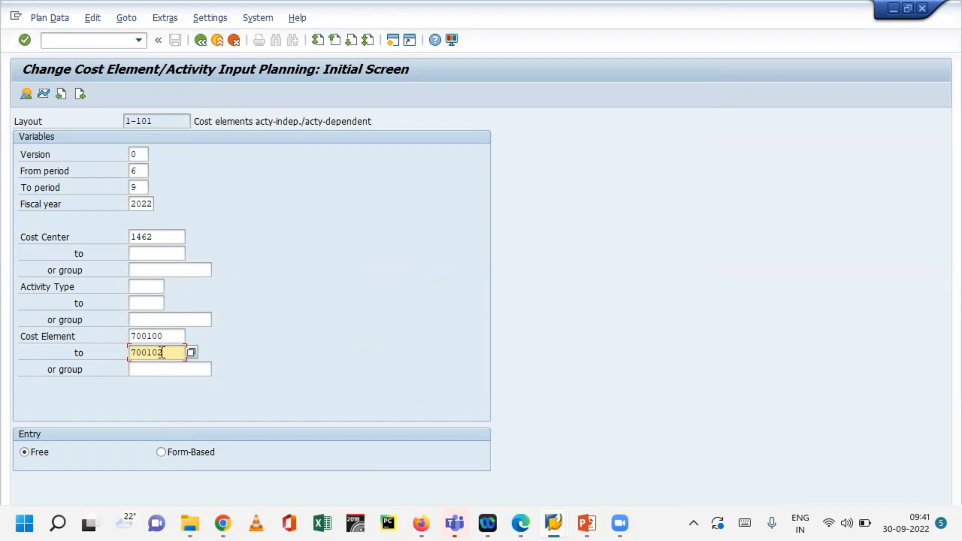
key("Return")
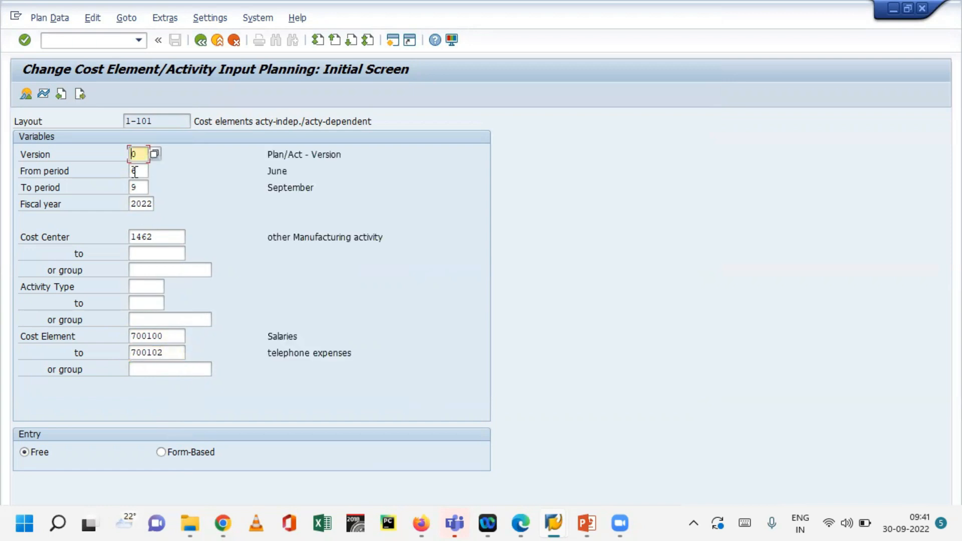
left_click(26, 95)
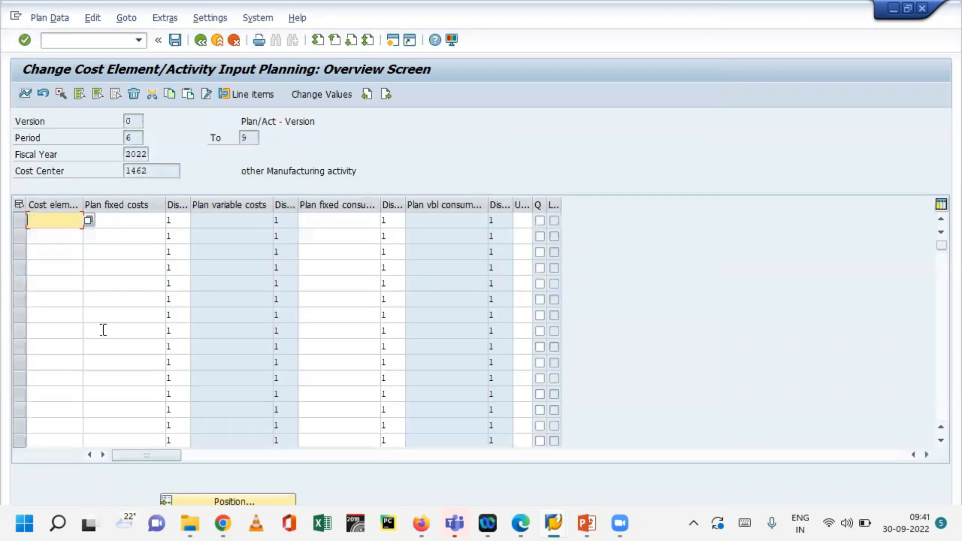
left_click(89, 221)
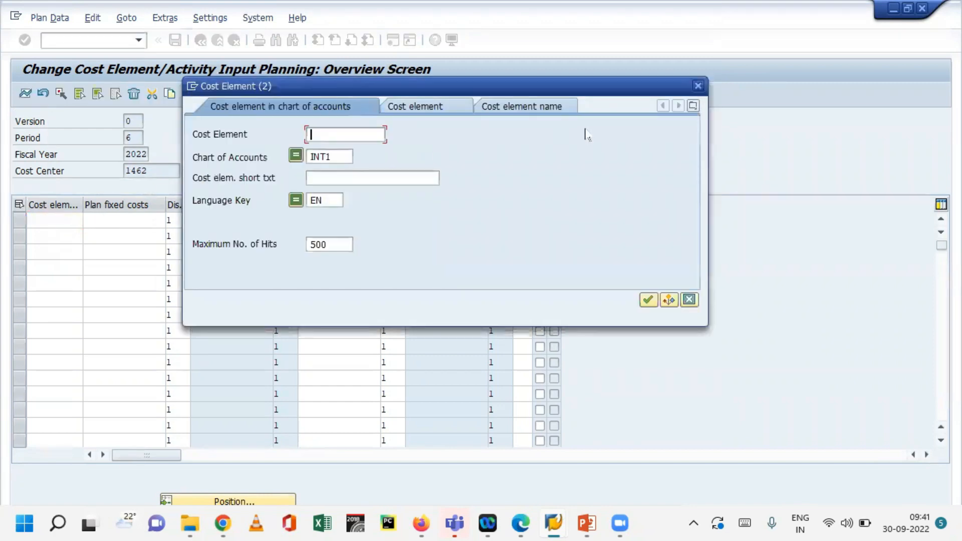
left_click(698, 85)
key("Return")
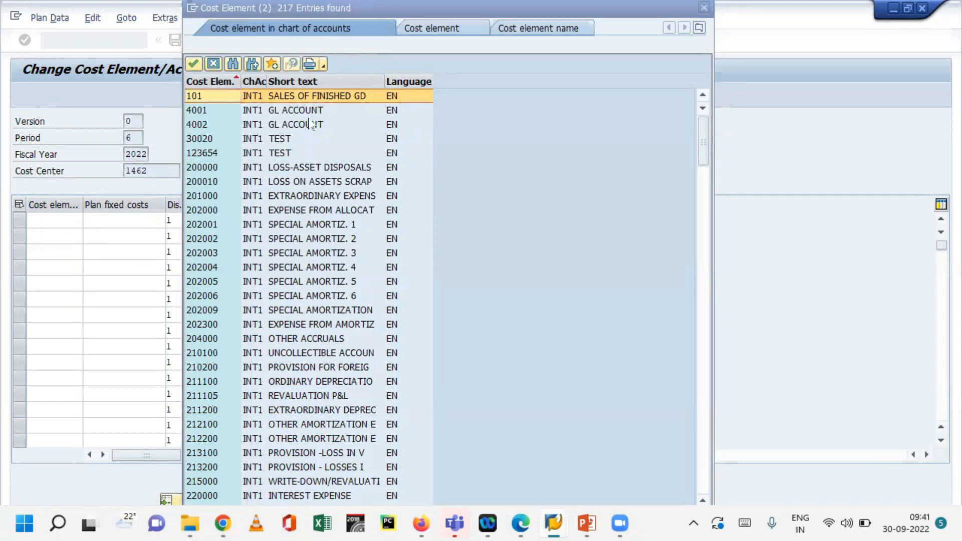
left_click(213, 63)
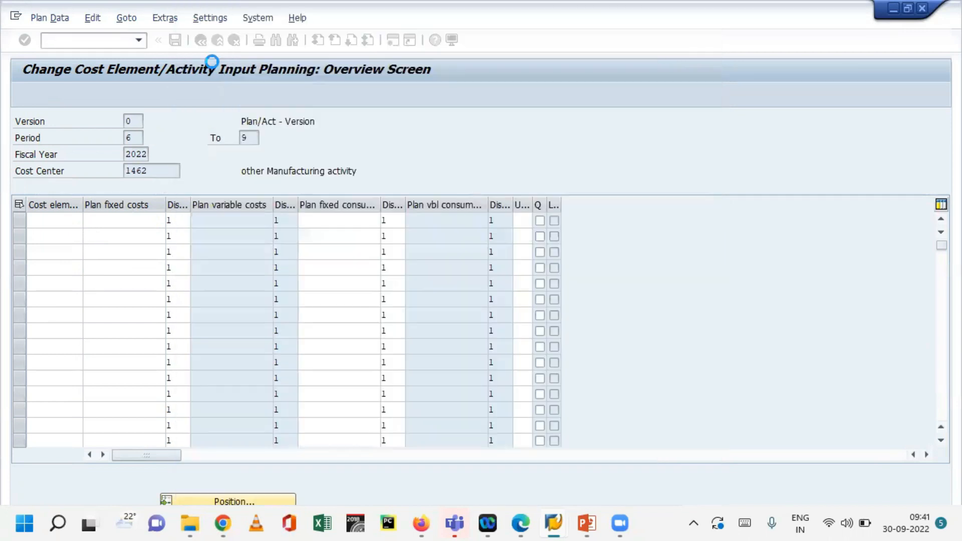
Step: Plan fixed costs of 10000 for cost element 700100 in the first row
left_click(47, 224)
type("700100")
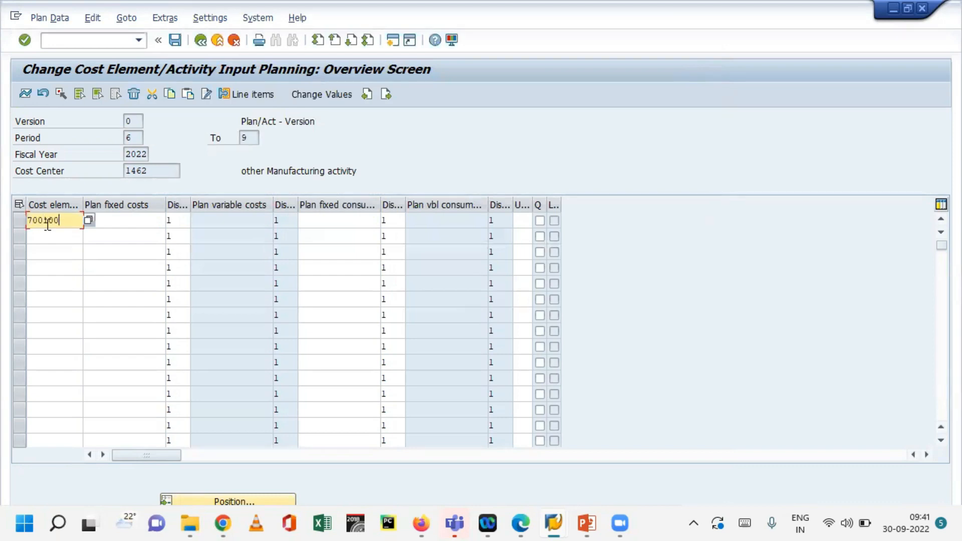
key("Tab")
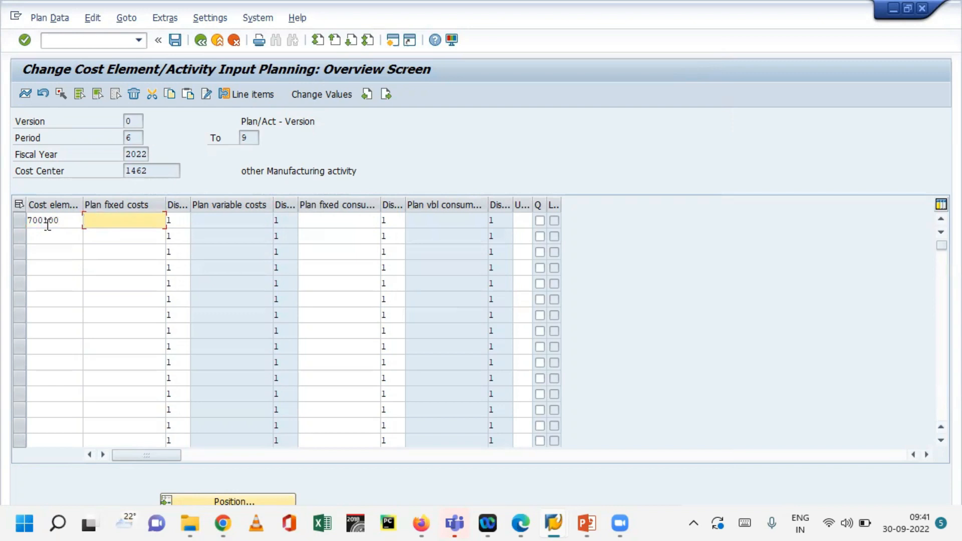
type("100000")
Step: Plan fixed costs of 6000 for cost element 700101 in the second row
left_click(55, 234)
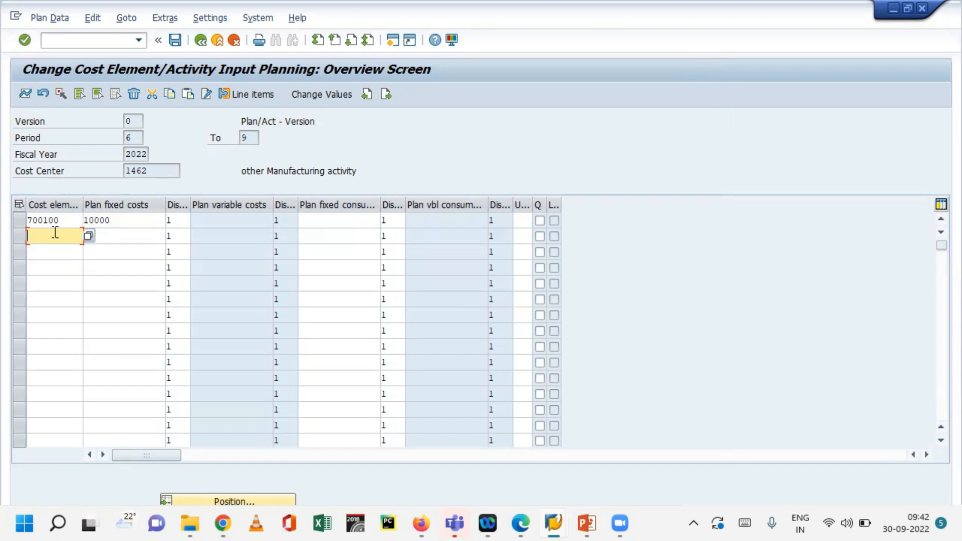
type("700100")
key("Tab")
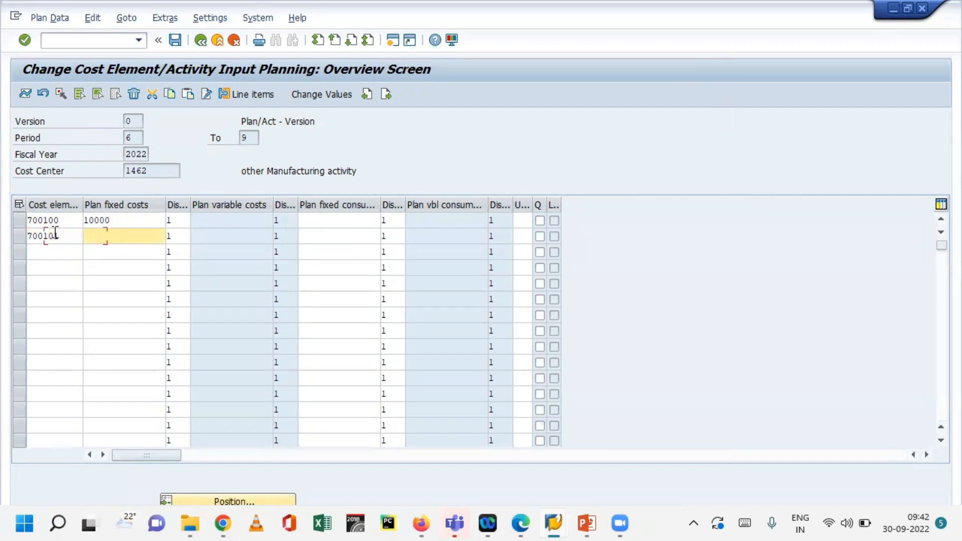
type("6000")
key("Tab")
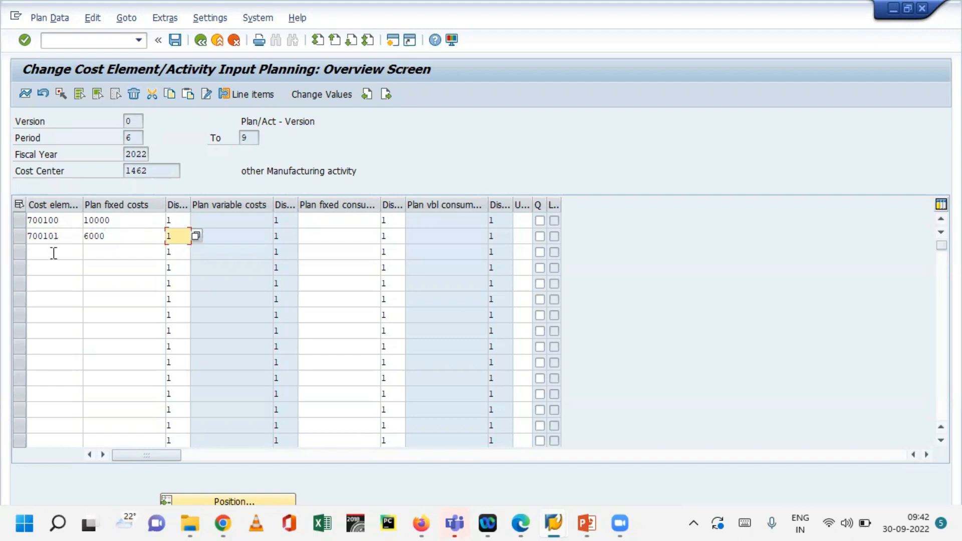
Step: Plan fixed costs of 3000 for cost element 700102 in the third row and save the planning data
left_click(50, 254)
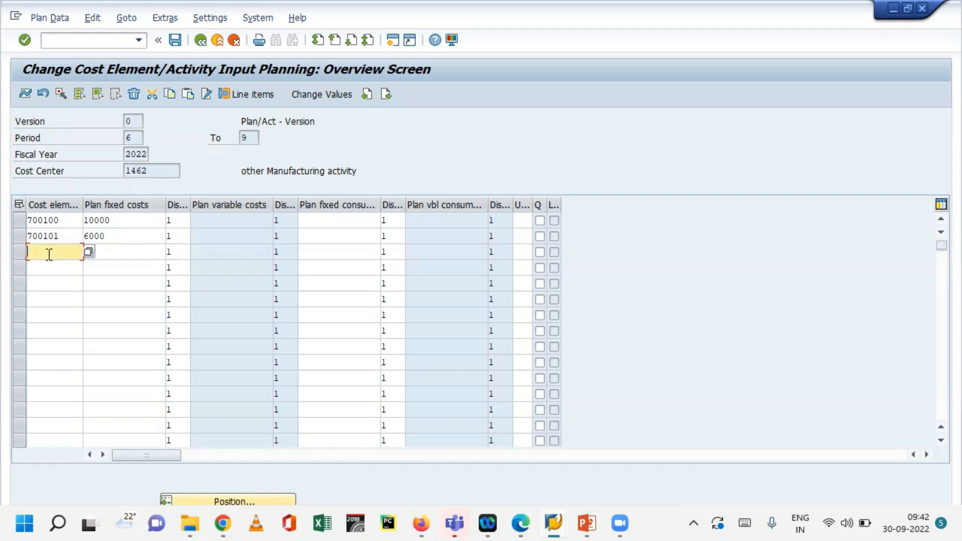
type("700102")
key("Tab")
type("3000")
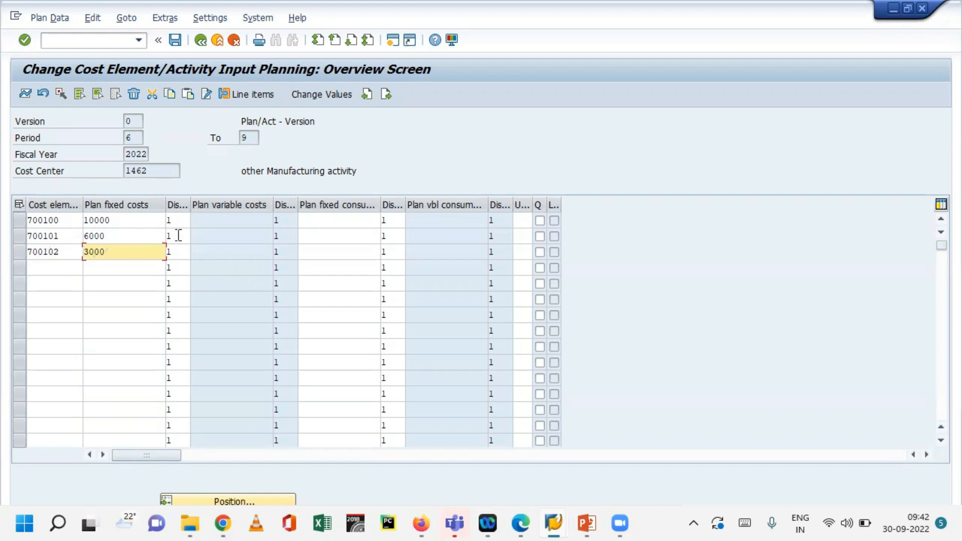
left_click_drag(190, 202, 234, 200)
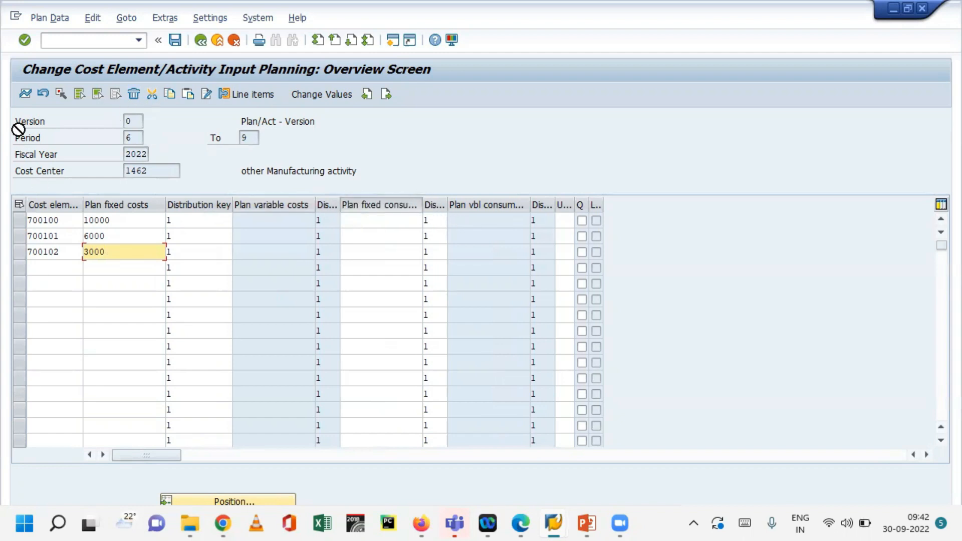
left_click(174, 40)
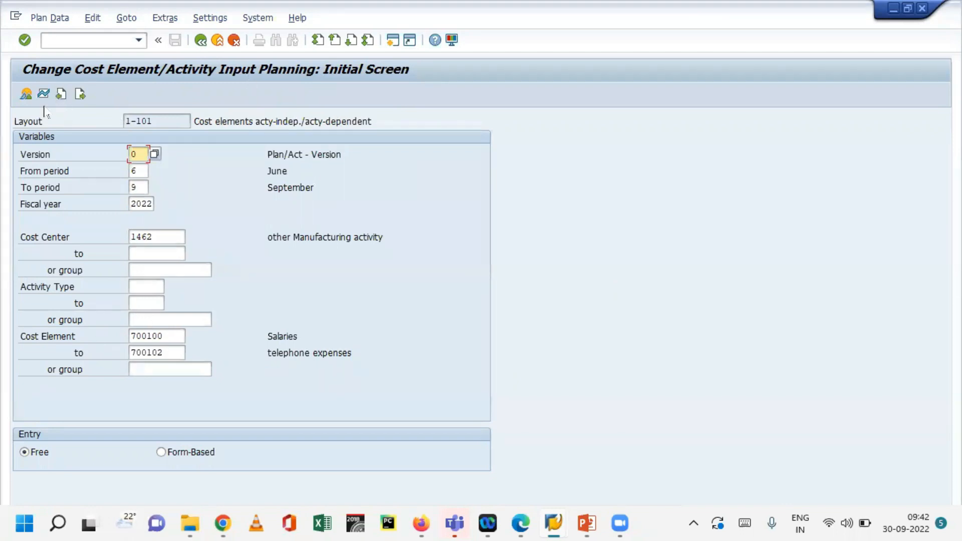
Step: Reopen the planning overview, review each cost element's planned fixed costs and their total, and return to the initial screen
left_click(25, 95)
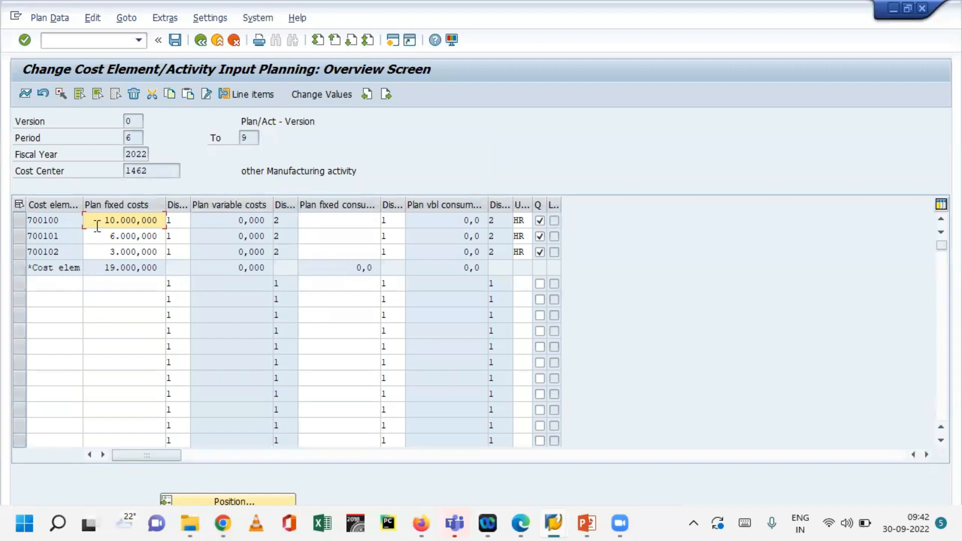
left_click_drag(67, 220, 2, 226)
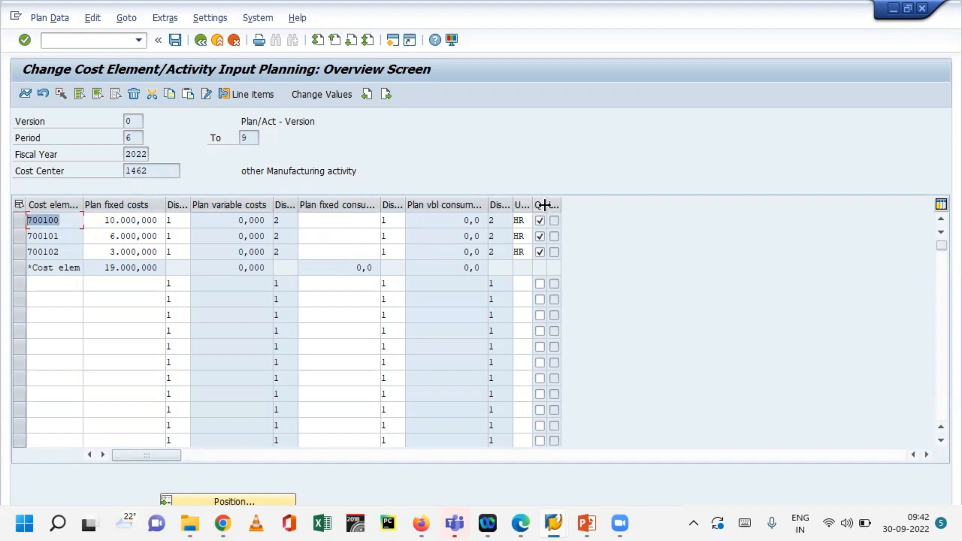
left_click_drag(545, 205, 578, 206)
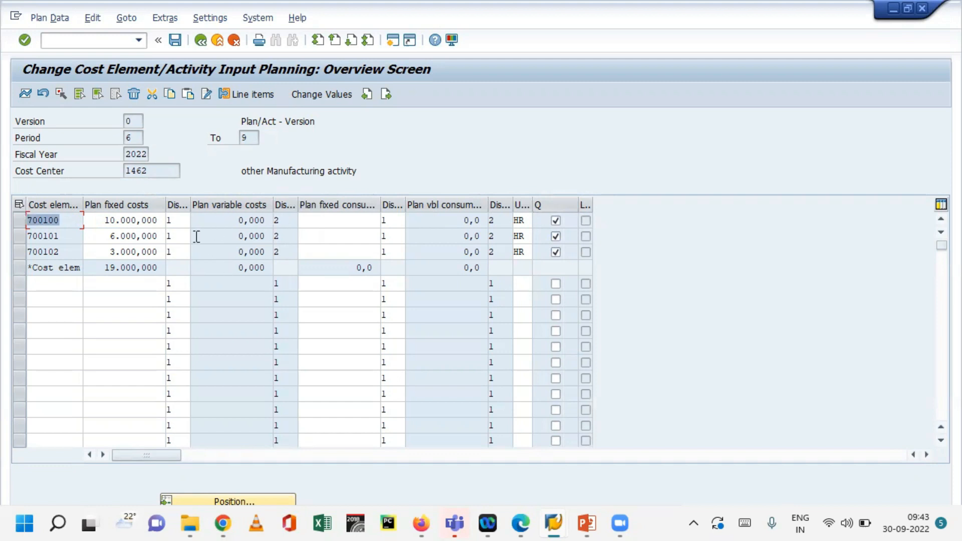
left_click_drag(103, 221, 137, 251)
left_click(100, 240)
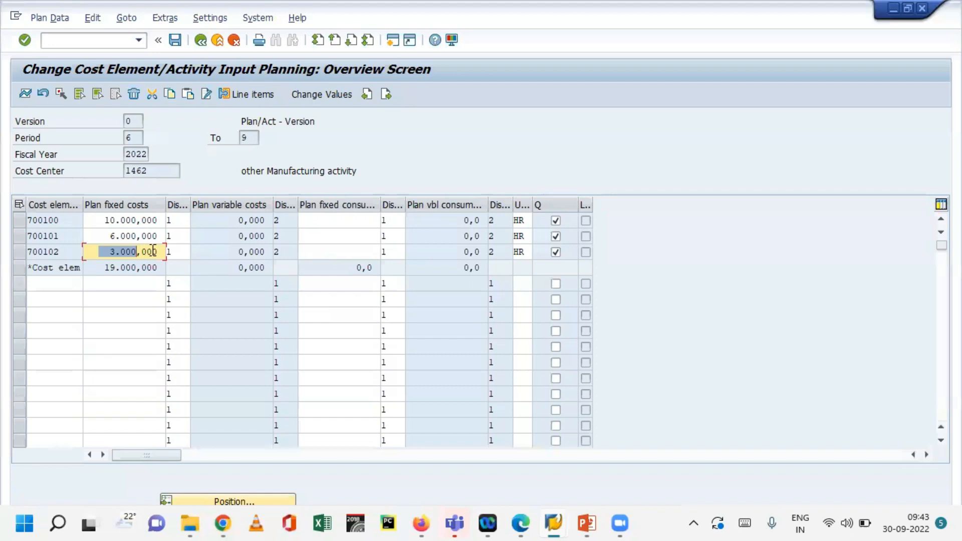
left_click_drag(64, 252, 3, 264)
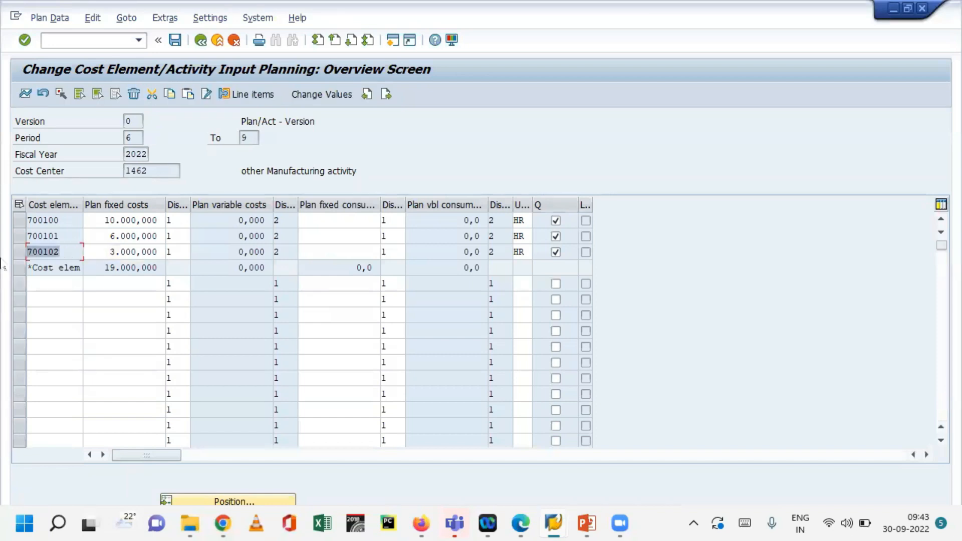
left_click(96, 268)
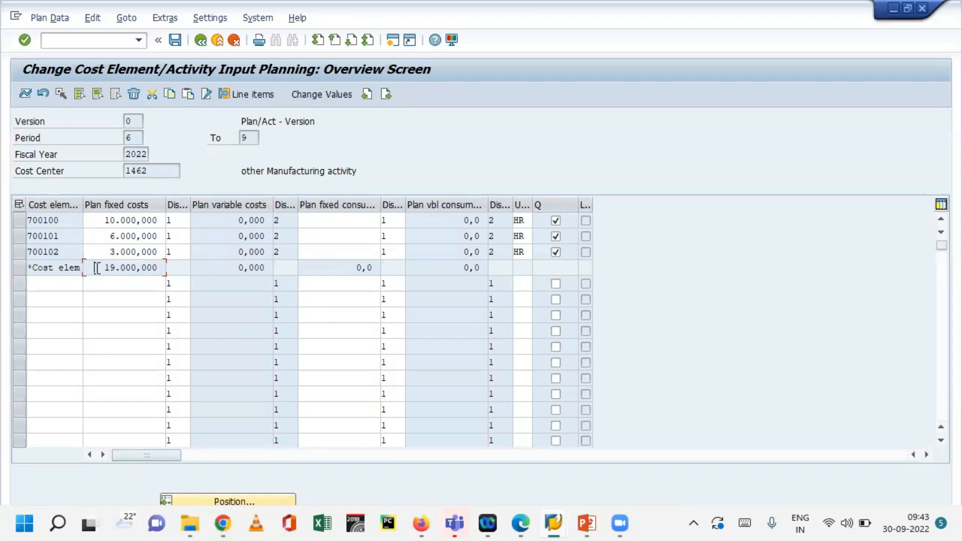
left_click_drag(97, 268, 185, 271)
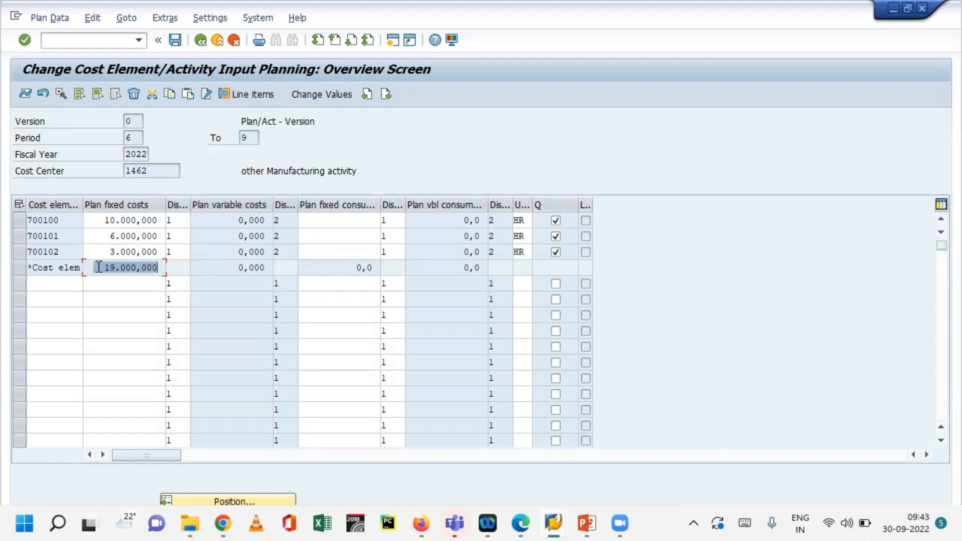
left_click(99, 267)
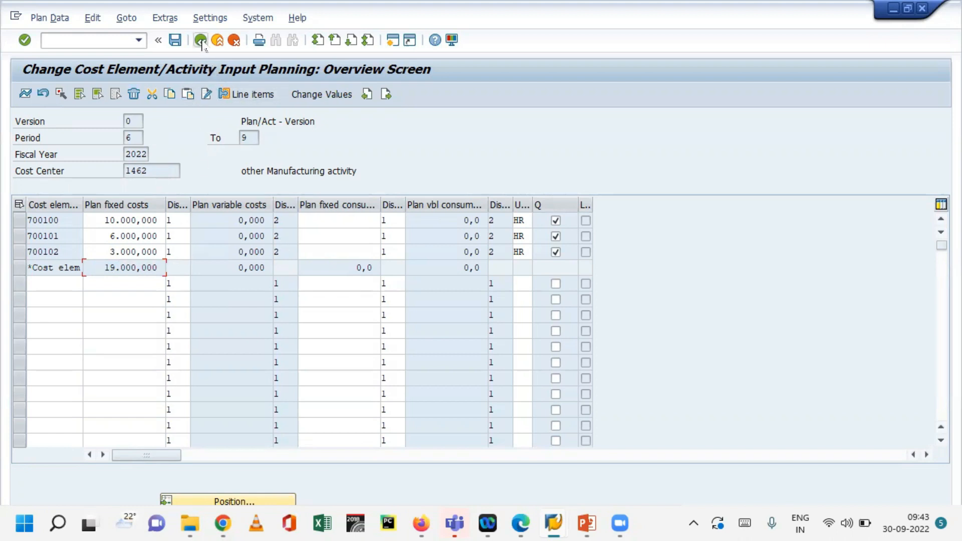
left_click(201, 42)
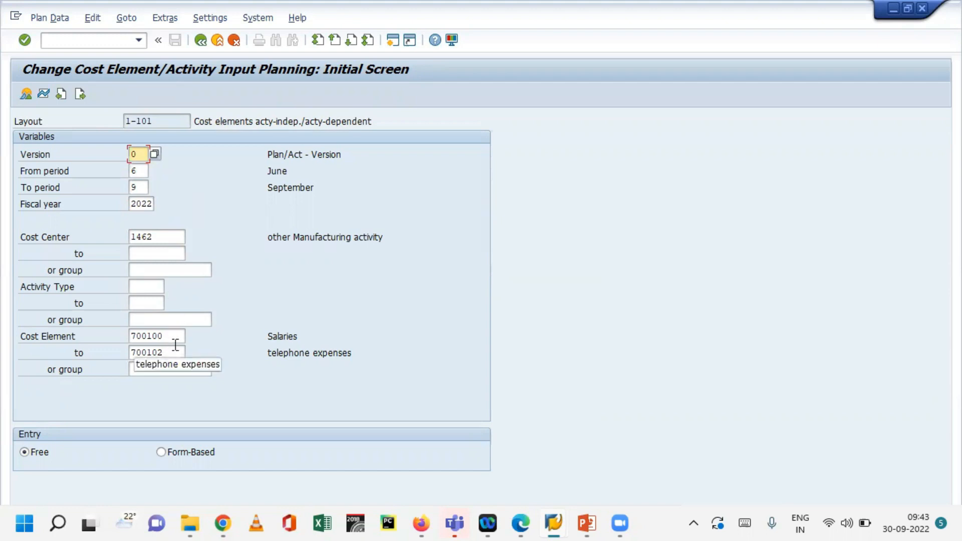
left_click(139, 282)
left_click_drag(164, 335, 80, 337)
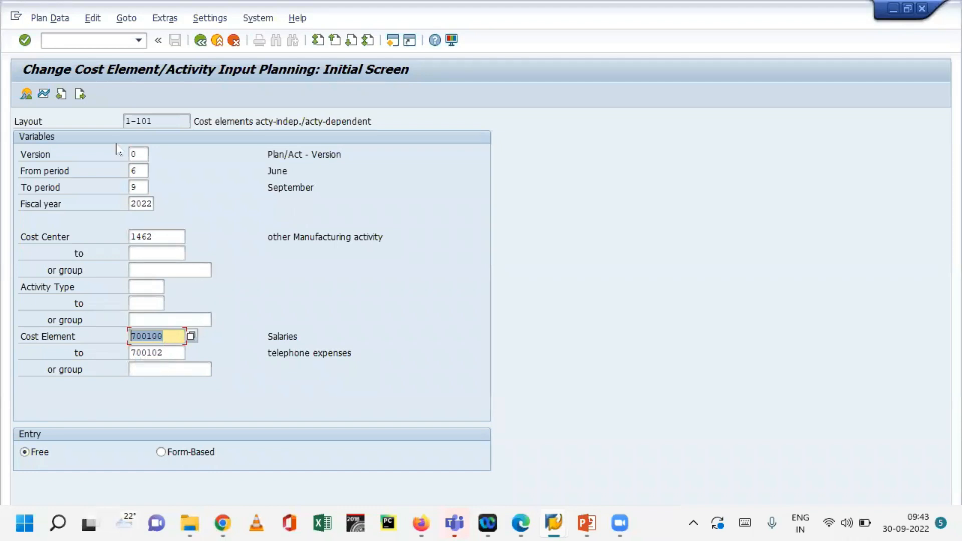
Step: Open activity type/price planning with transaction KP26 and select the cost center entry
left_click(109, 42)
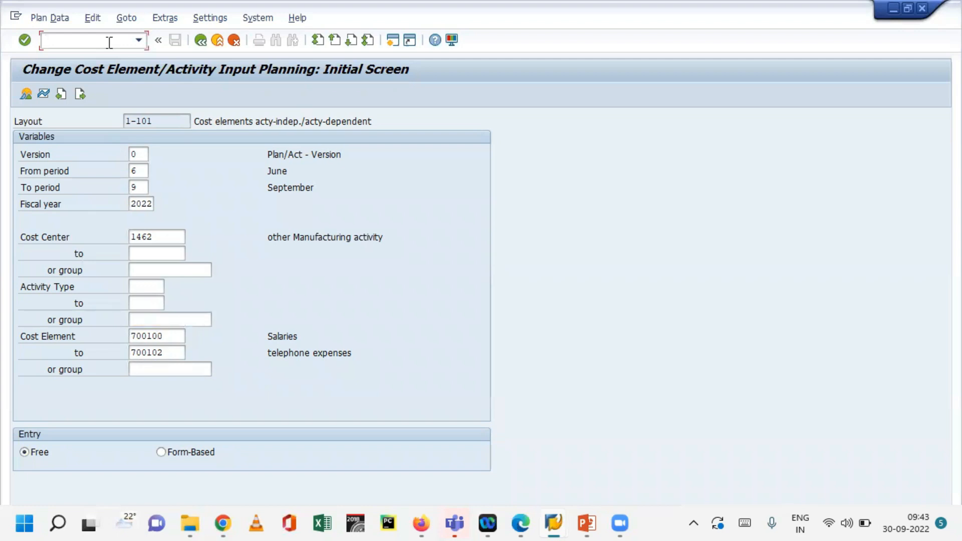
type("/nk")
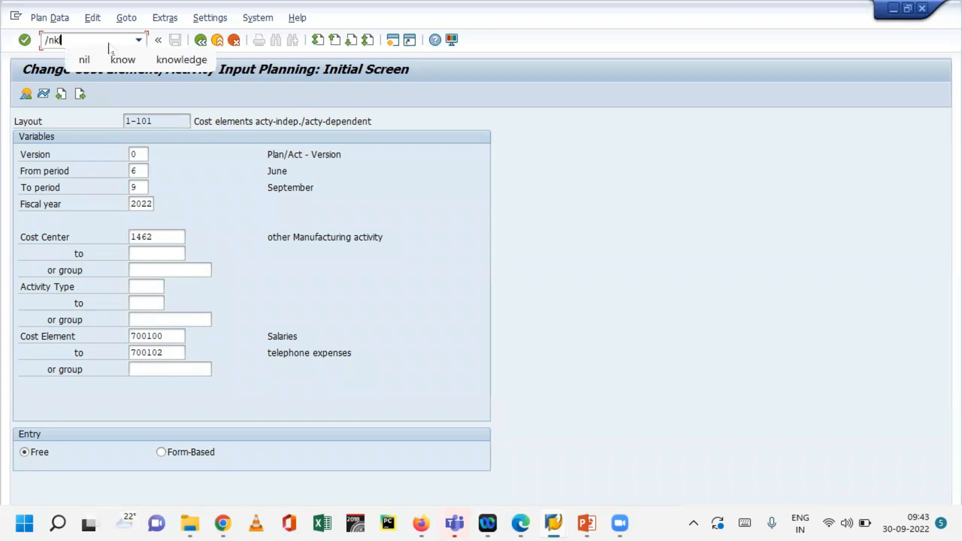
type("l")
key("BackSpace")
type("p26")
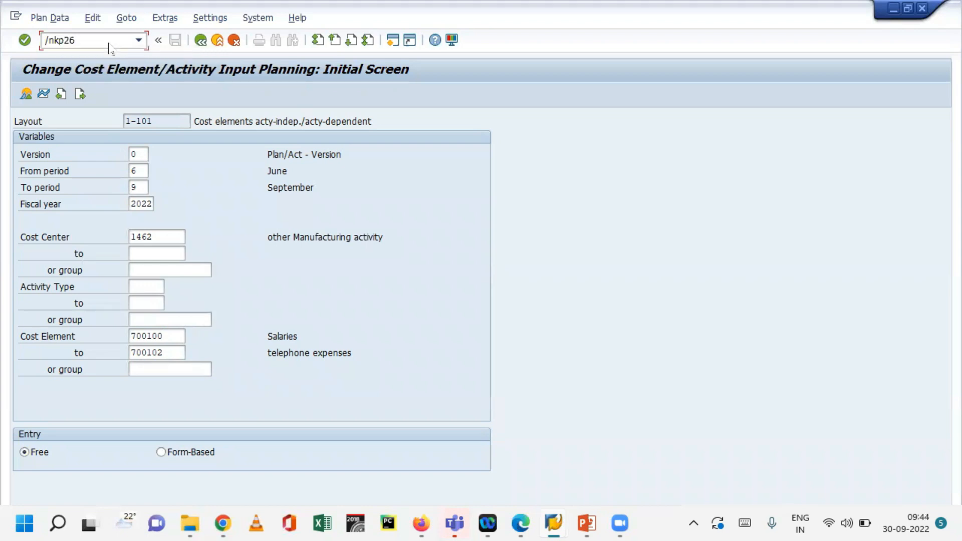
key("Return")
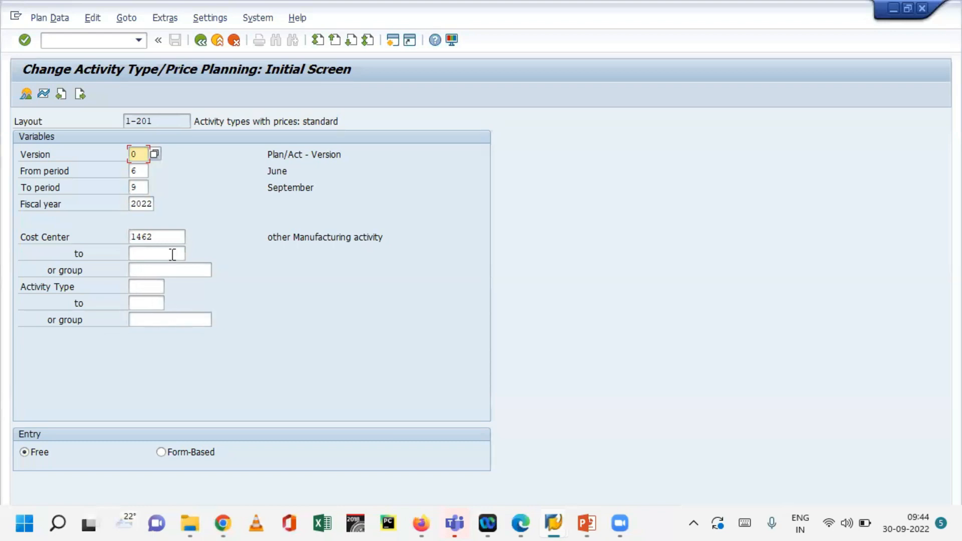
left_click_drag(158, 238, 73, 243)
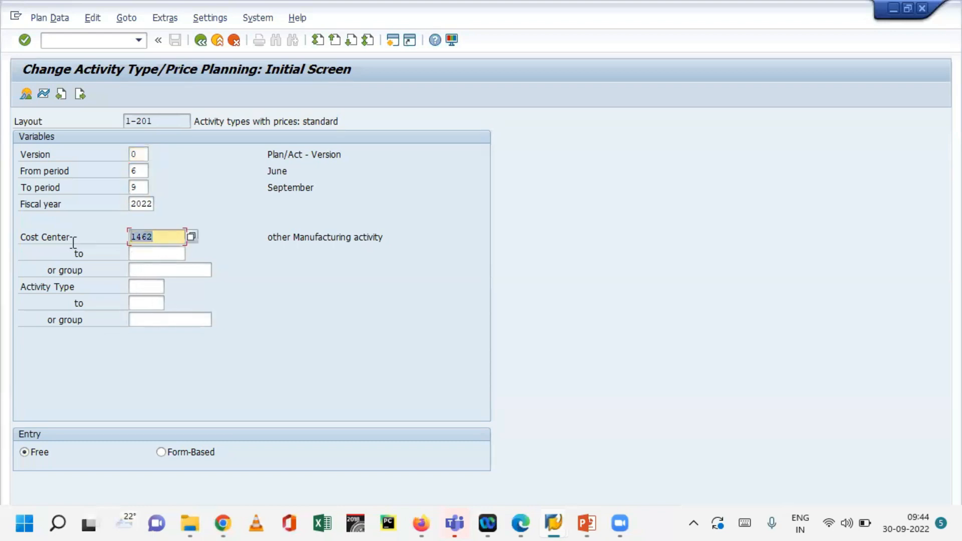
Step: Clear the cost center entry and switch the planning entry mode to form-based
key("BackSpace")
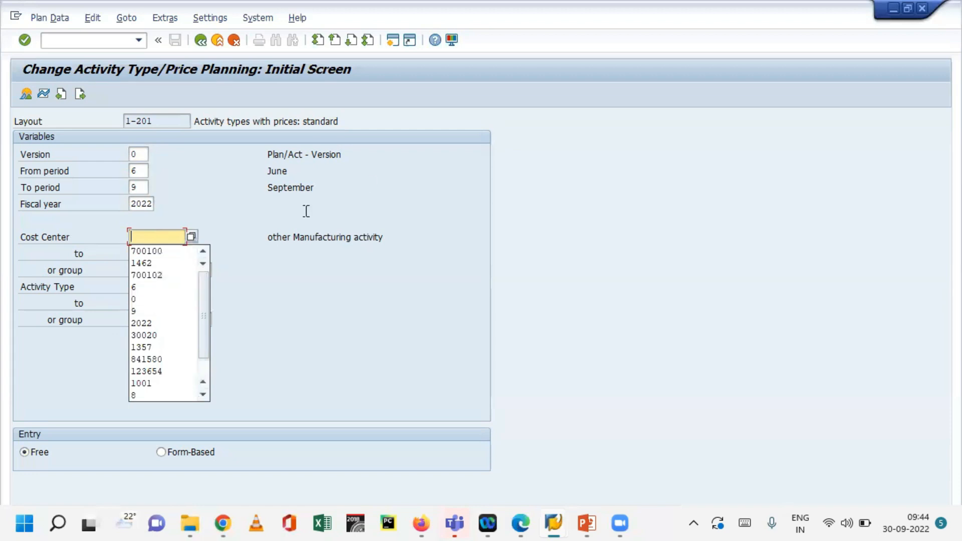
left_click(306, 211)
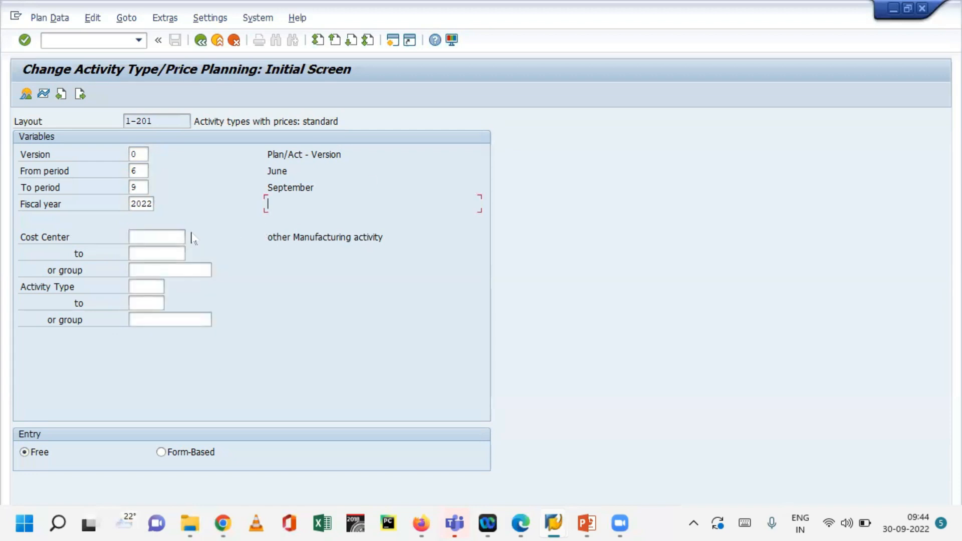
left_click(163, 238)
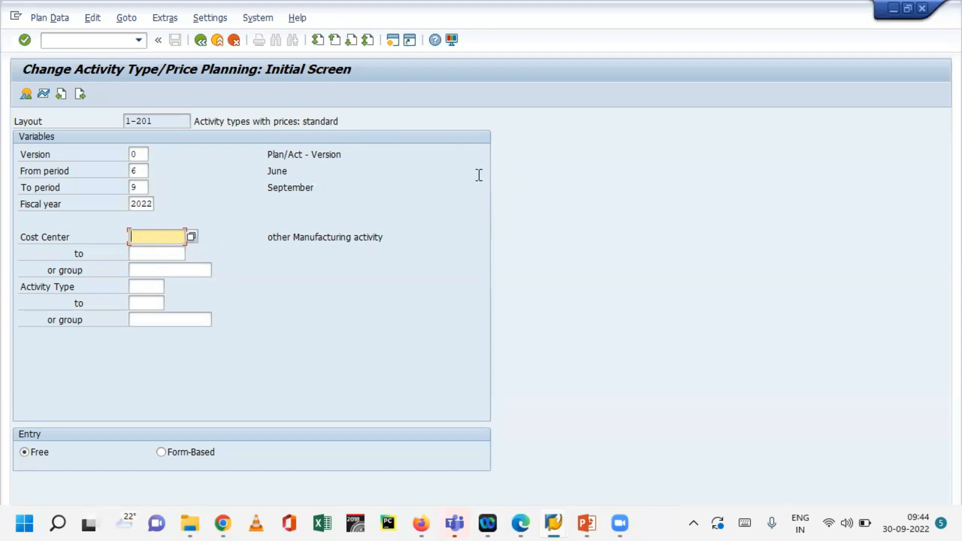
left_click(453, 155)
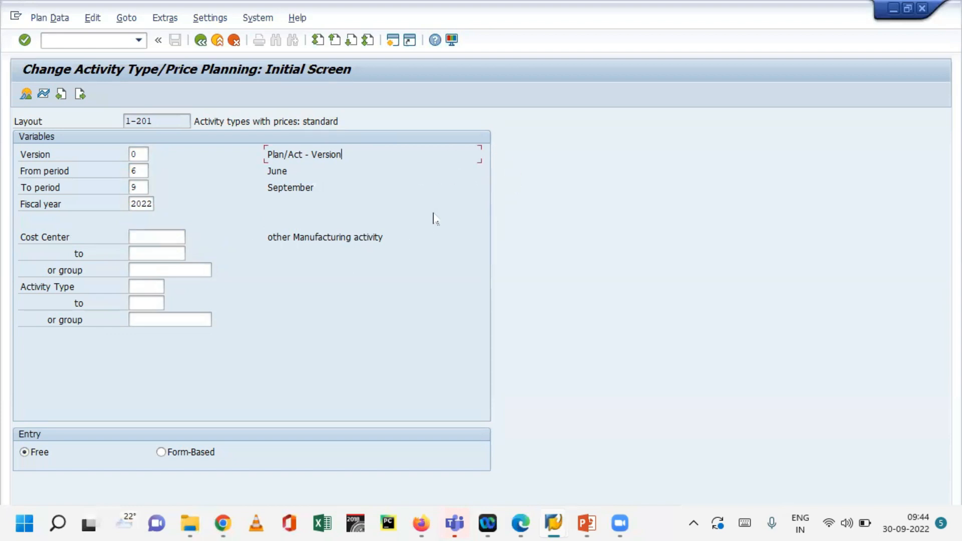
left_click(131, 287)
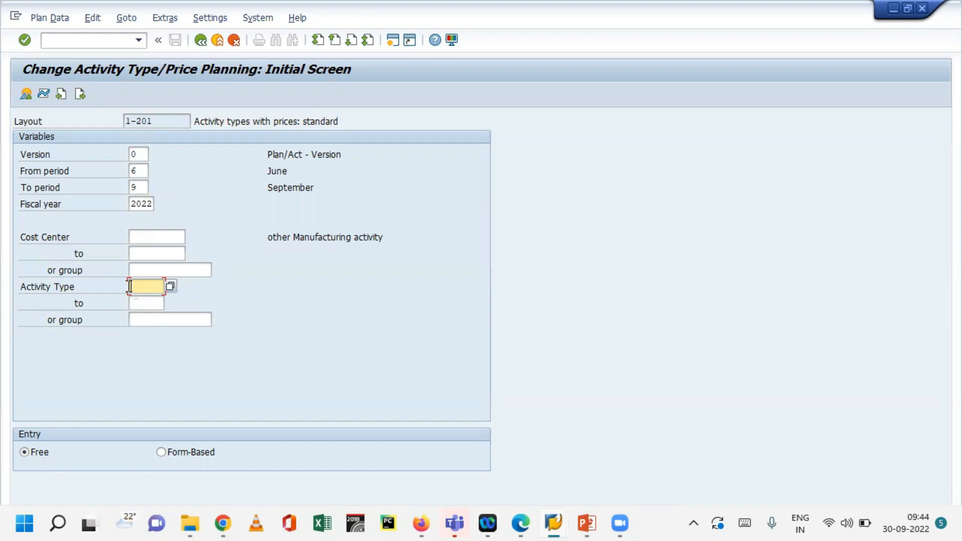
left_click(160, 451)
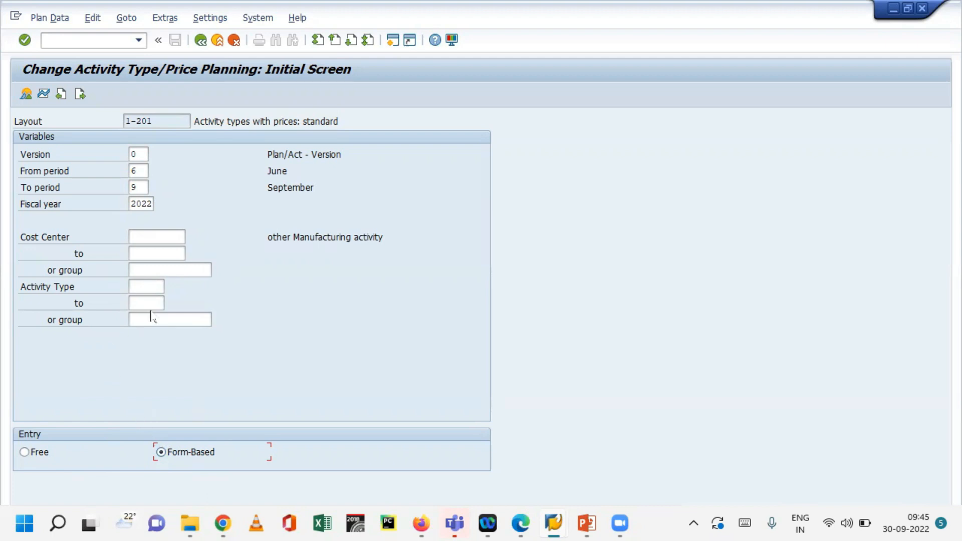
Step: Read the help explanation for the form-based entry option and close it
left_click(175, 267)
key("F1")
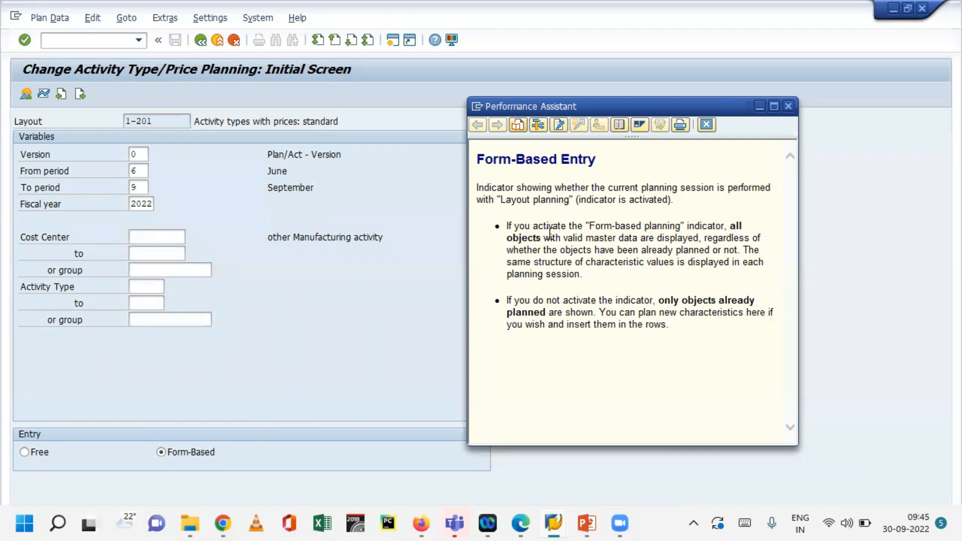
left_click_drag(563, 239, 787, 110)
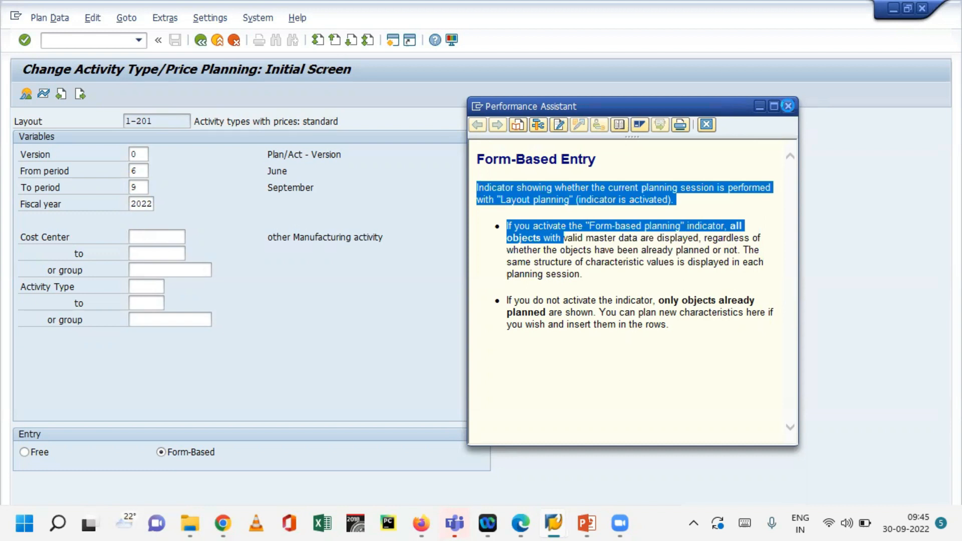
left_click(787, 106)
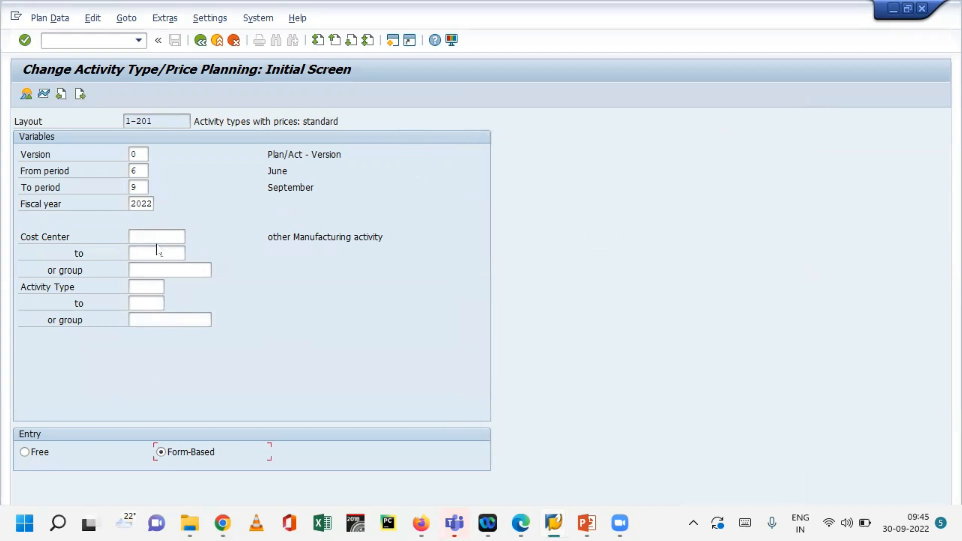
Step: Switch to the cost center creation session and start a new cost center 1263
left_click(153, 235)
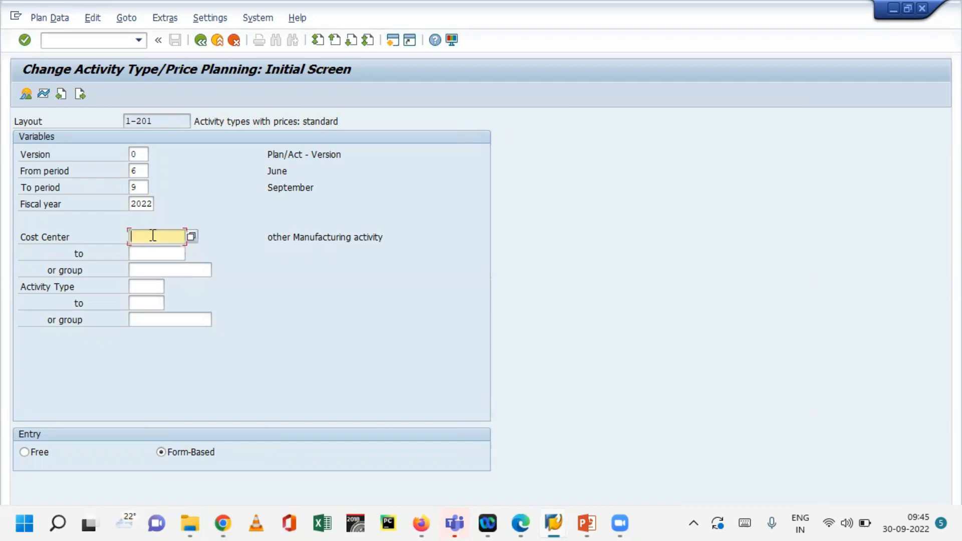
left_click(59, 237)
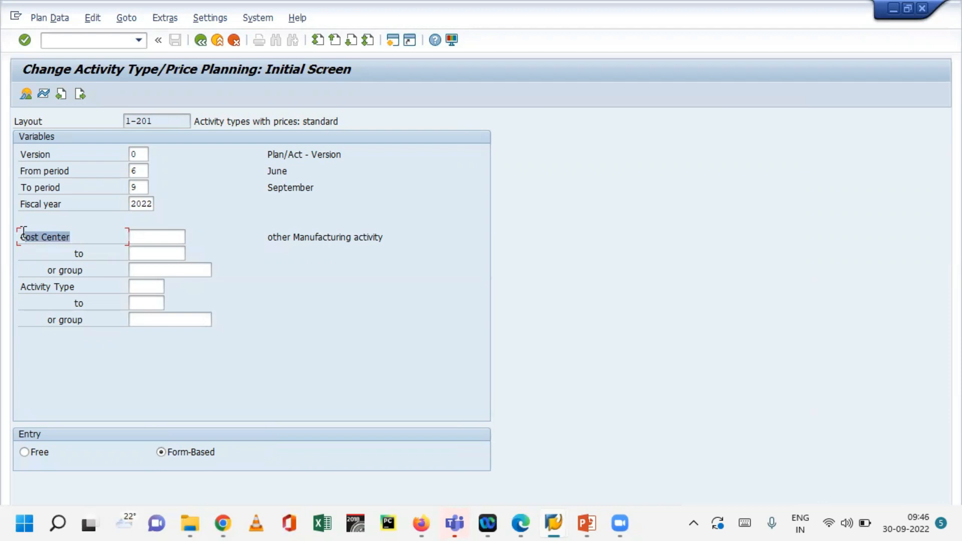
key("Right")
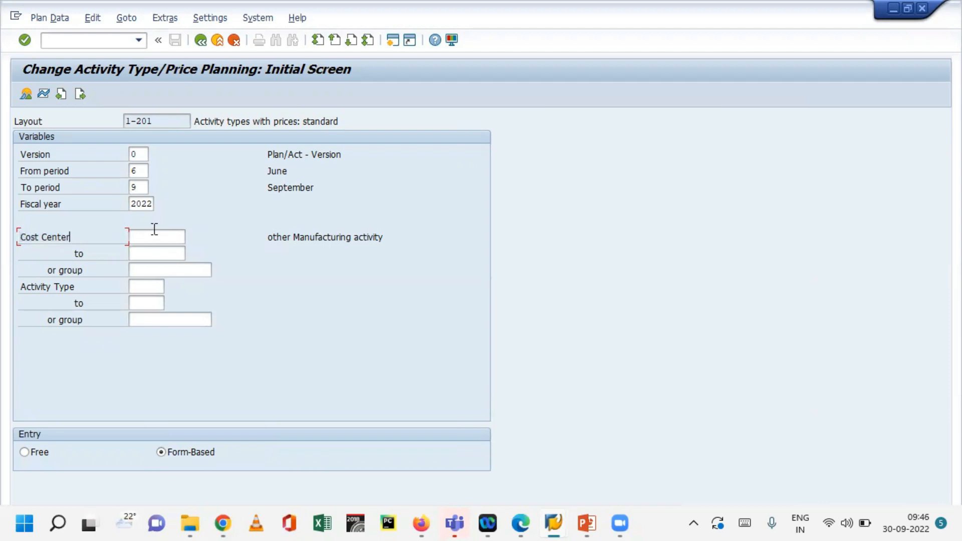
key("alt+Tab")
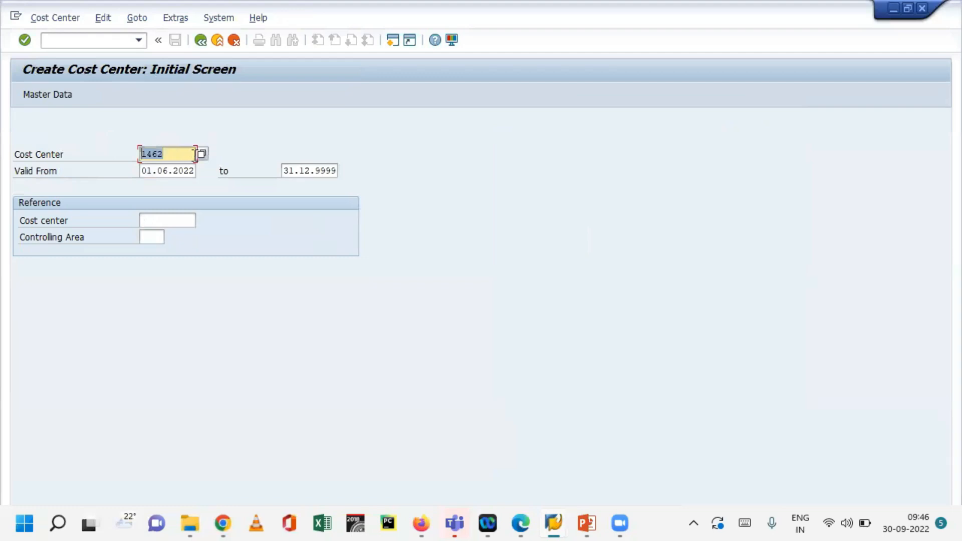
type("1263")
key("Return")
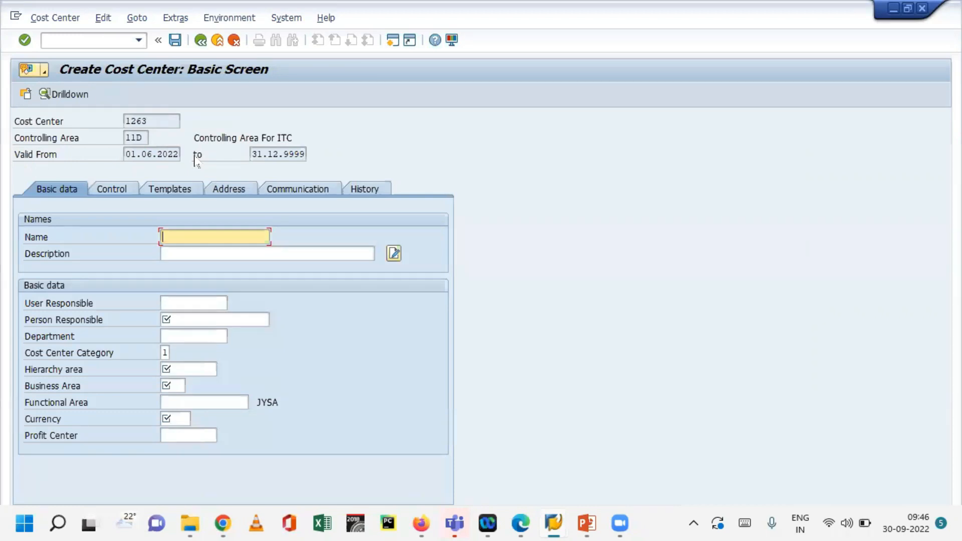
Step: Name the cost center R&D, describe it as "R&D activity" and enter Production as the person responsible
type("R&D")
key("Tab")
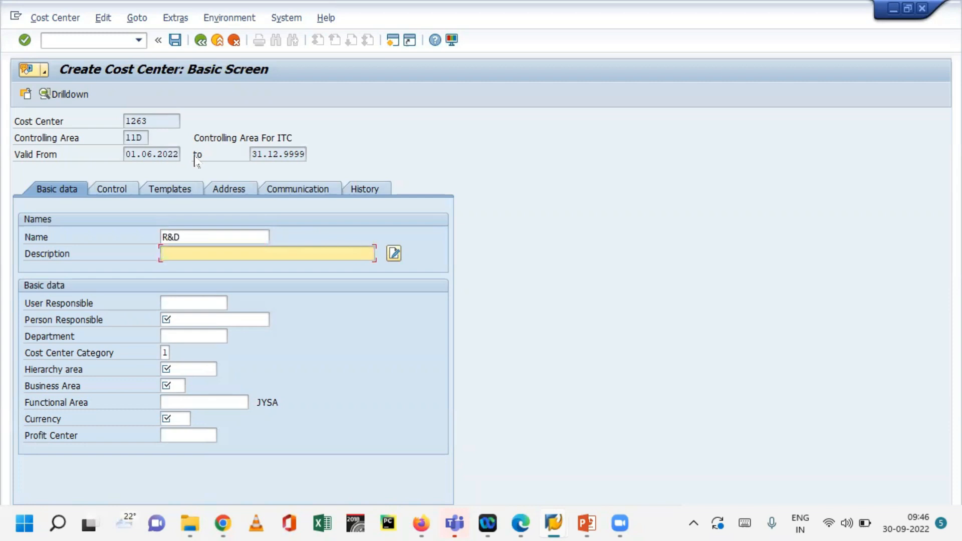
type("R&D activity")
key("Tab")
key("Tab")
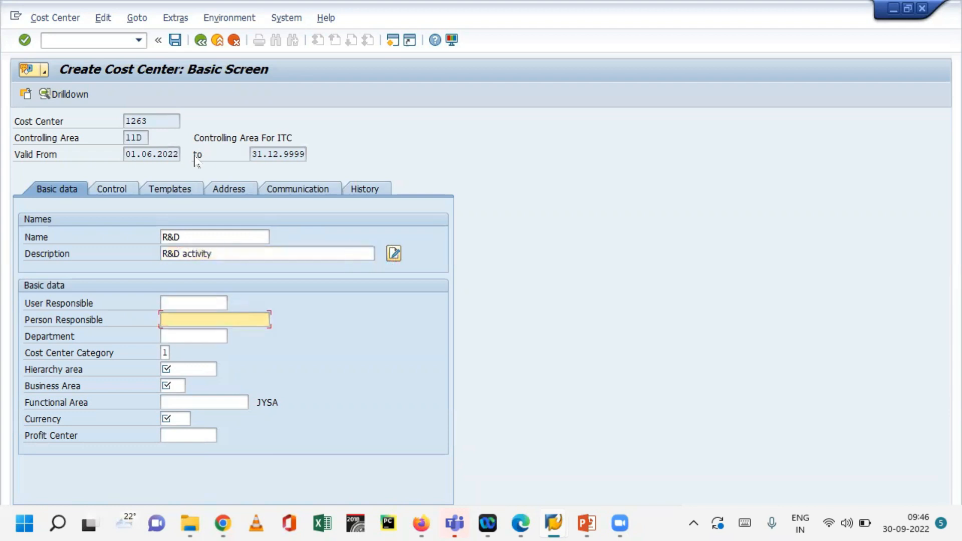
type("Production")
key("Tab")
key("Tab")
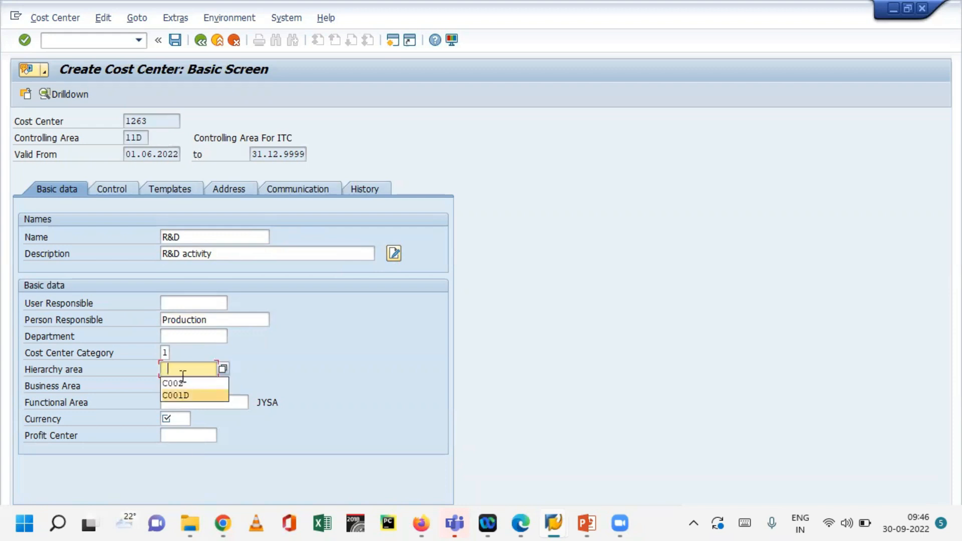
Step: Assign hierarchy area C002, business area 1100 and currency INR to the cost center and save it
left_click(171, 383)
left_click(171, 385)
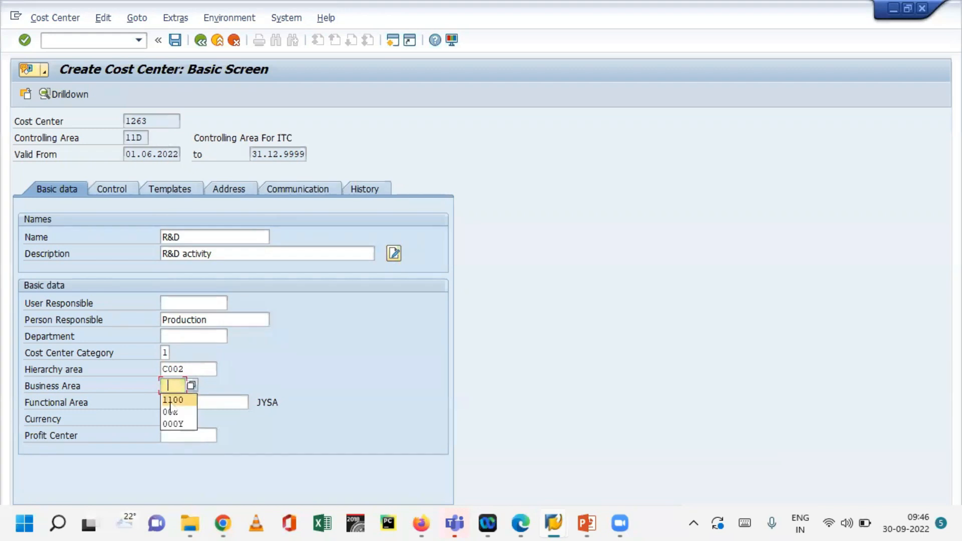
left_click(171, 401)
key("Tab")
key("Tab")
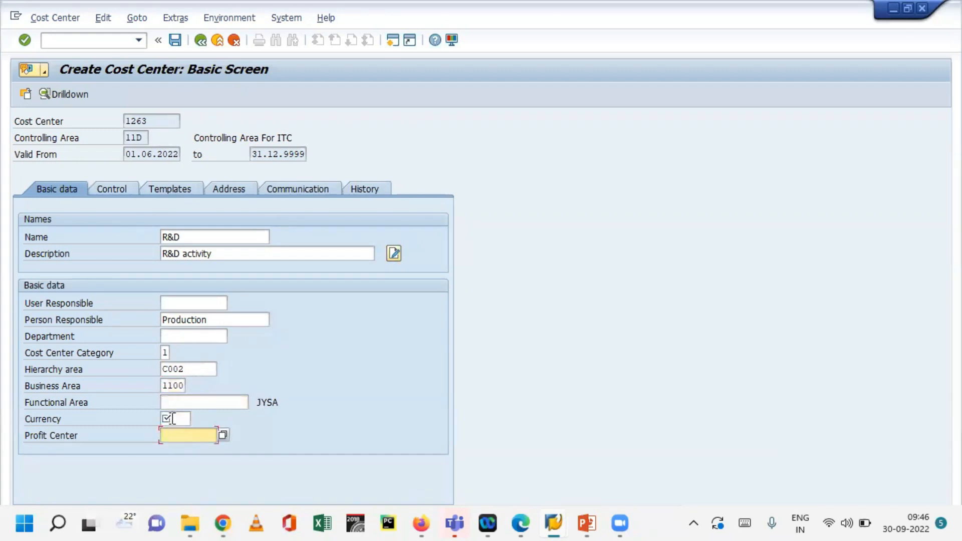
left_click(172, 418)
type("INR")
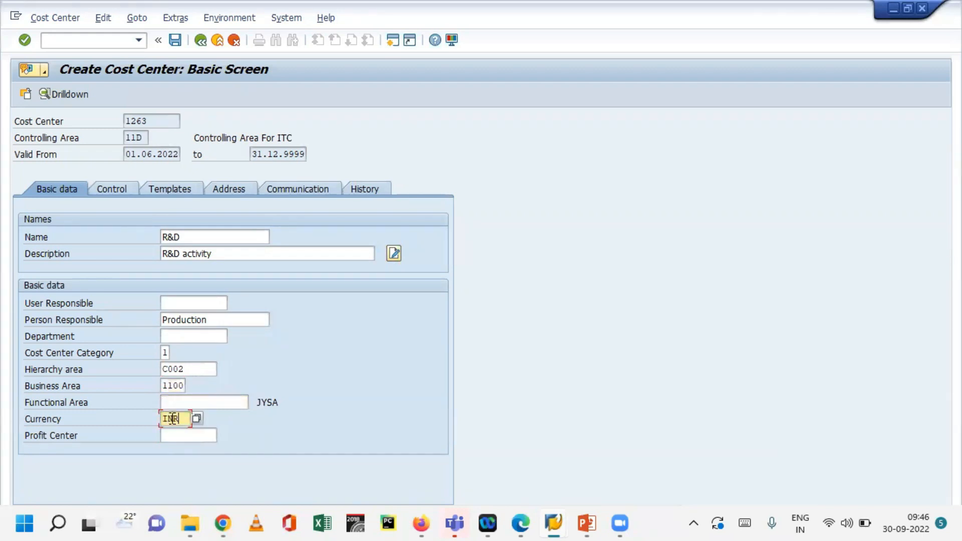
left_click(174, 40)
left_click(176, 43)
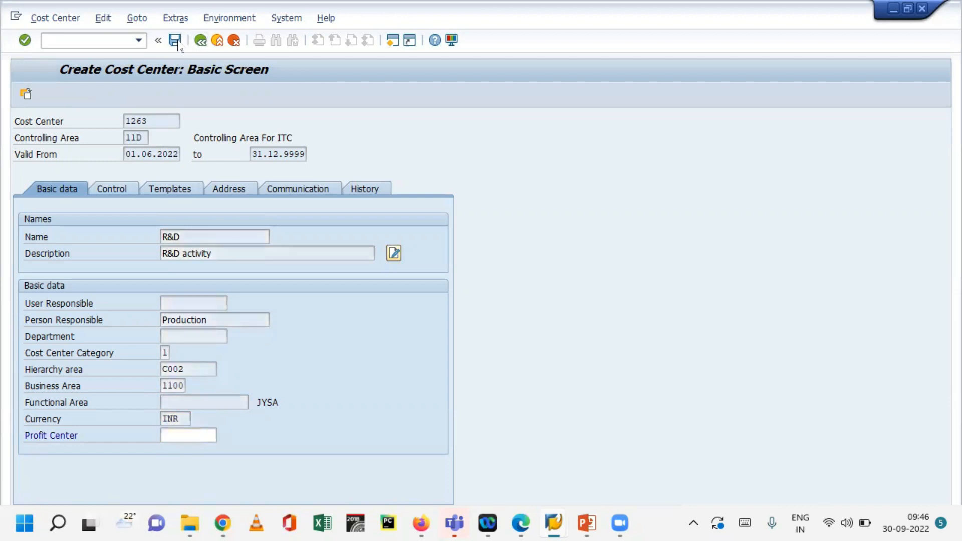
Step: Return to the activity type/price planning session and set the cost center to 1263
left_click_drag(170, 154, 44, 185)
key("alt+Tab")
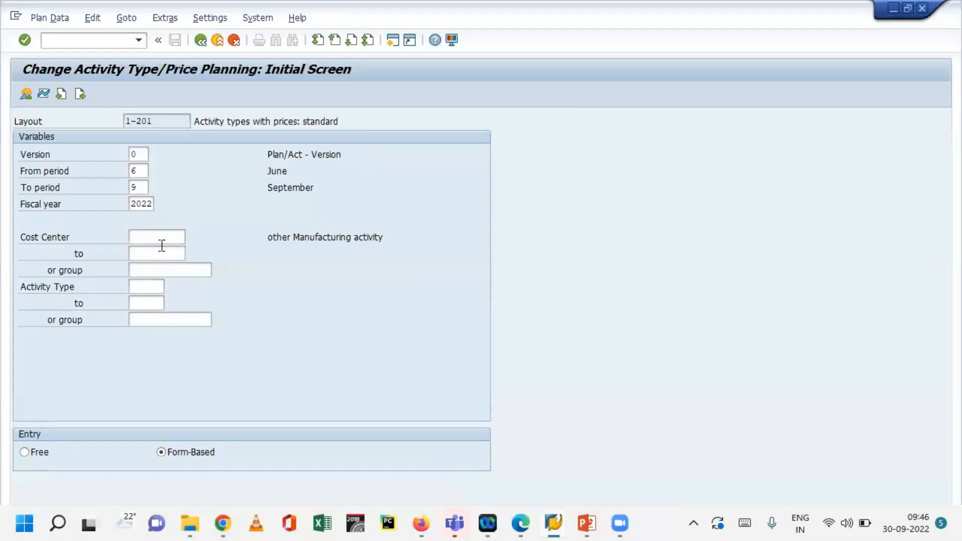
left_click(171, 239)
type("1263")
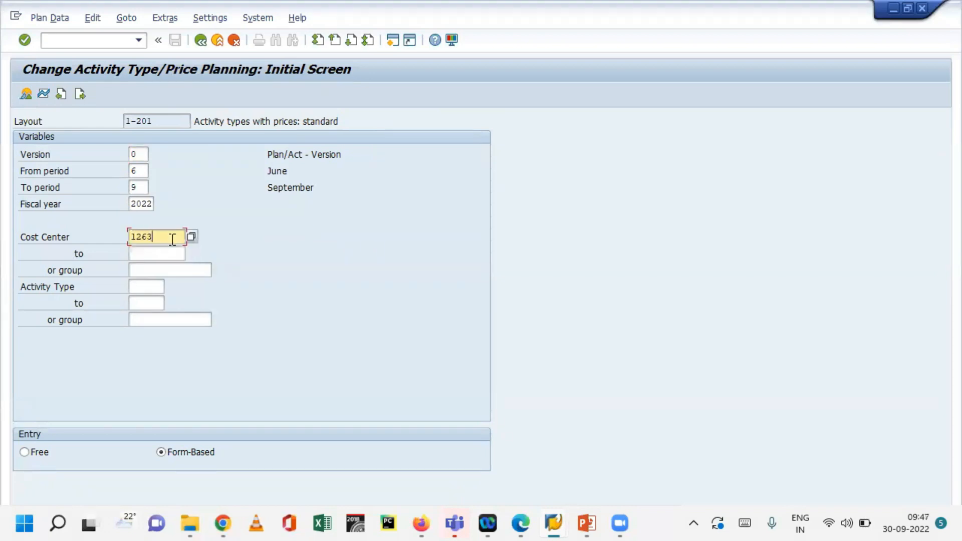
Step: Try to open the planning overview for activity types 600100 to 600103
left_click(146, 290)
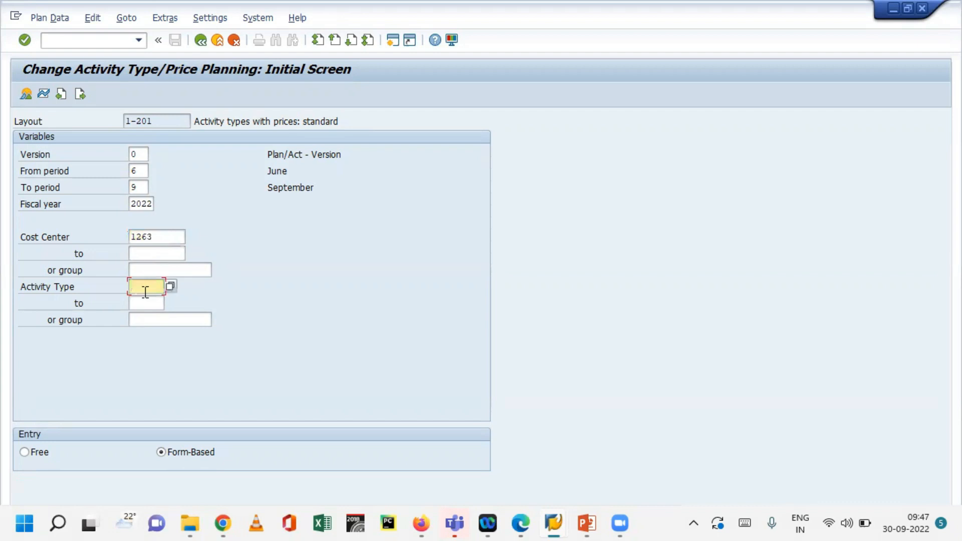
type("600100")
key("Tab")
type("600")
key("BackSpace")
type("0103")
left_click(27, 94)
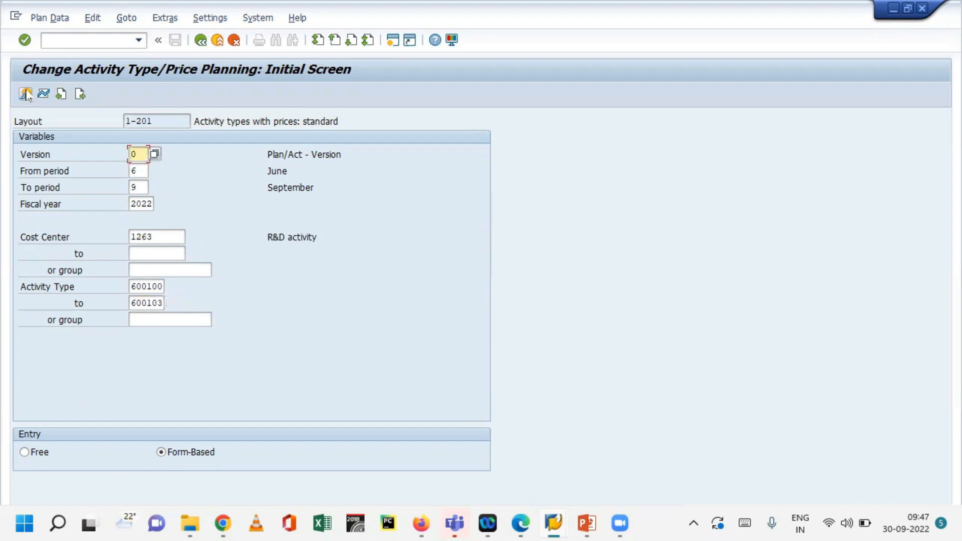
Step: Clear both the start and end values of the activity type range
left_click(153, 290)
double_click(138, 291)
key("Delete")
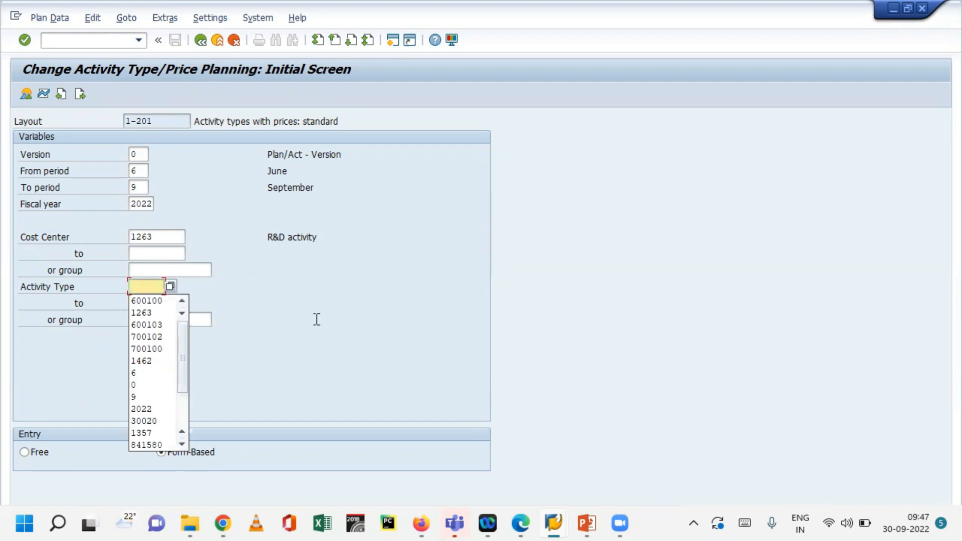
left_click(316, 319)
left_click(134, 303)
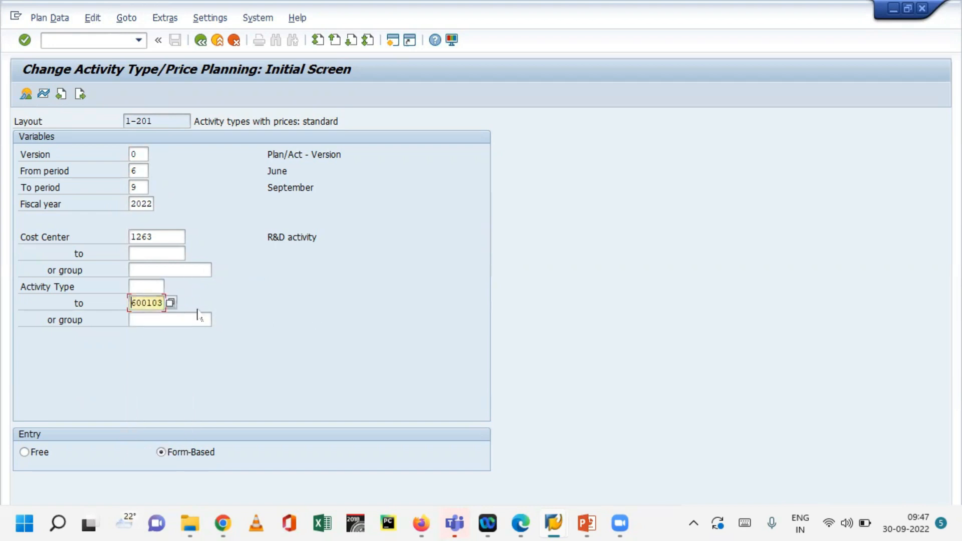
mouse_move(131, 303)
left_mouse_down()
mouse_move(146, 303)
mouse_move(135, 303)
left_mouse_up()
key("shift+Right")
key("shift+Right")
key("shift+Right")
key("shift+Right")
key("BackSpace")
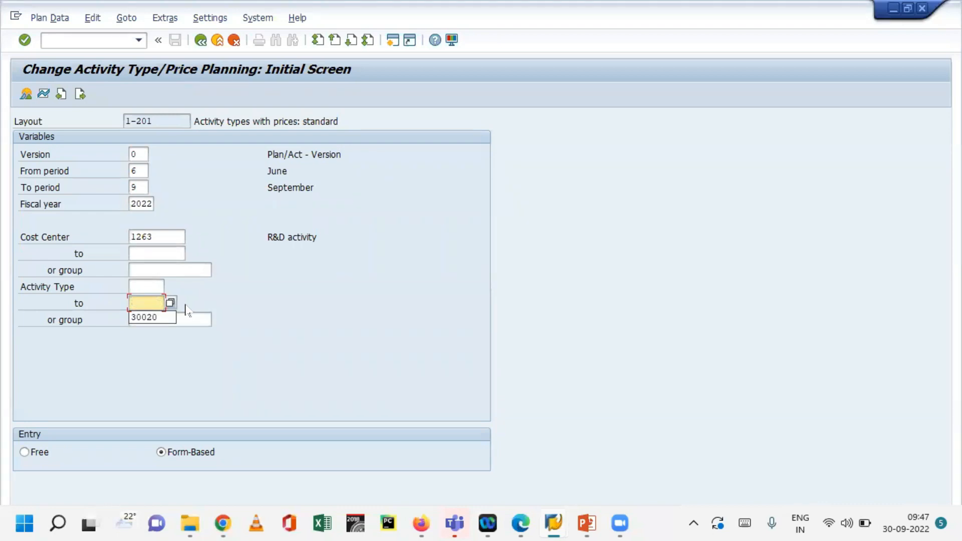
Step: Look up the activity types available in the controlling area and close the value list
key("Return")
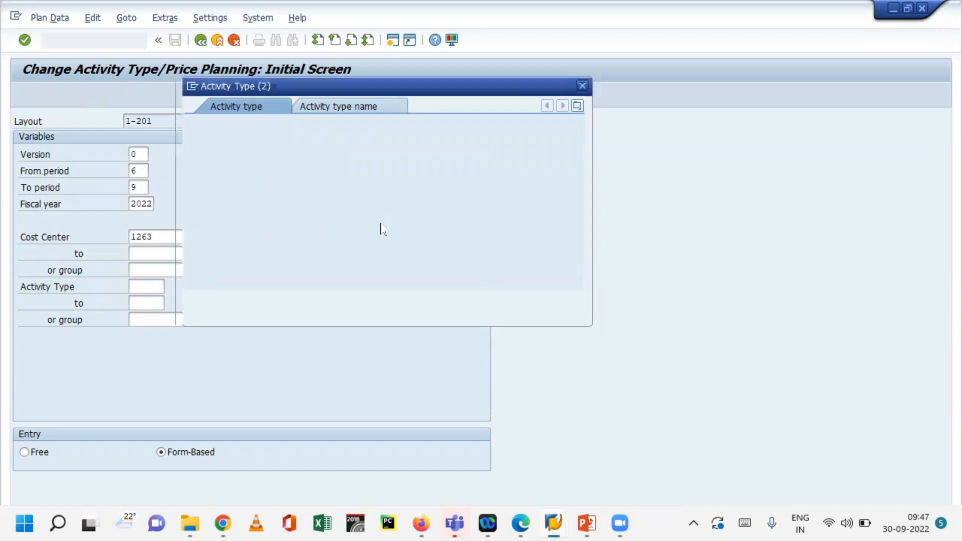
key("Return")
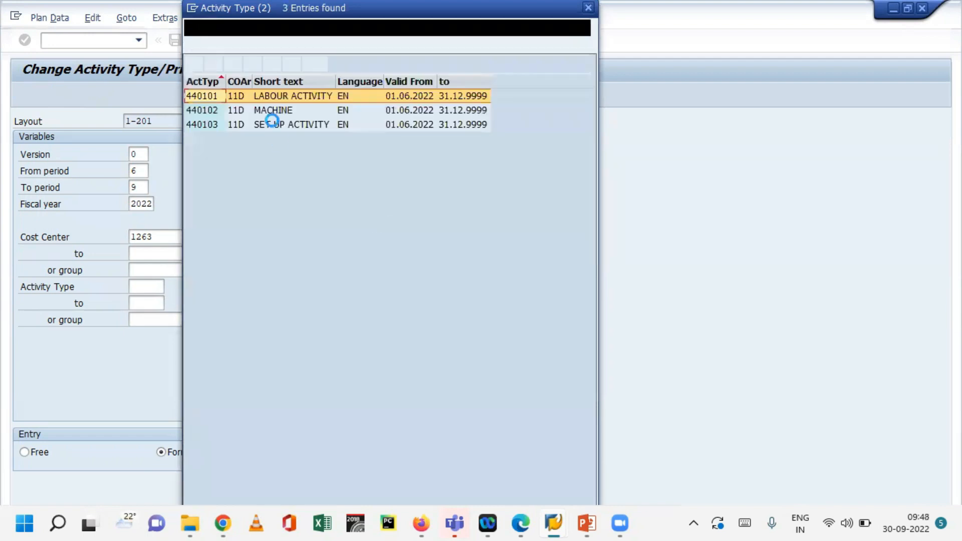
double_click(206, 95)
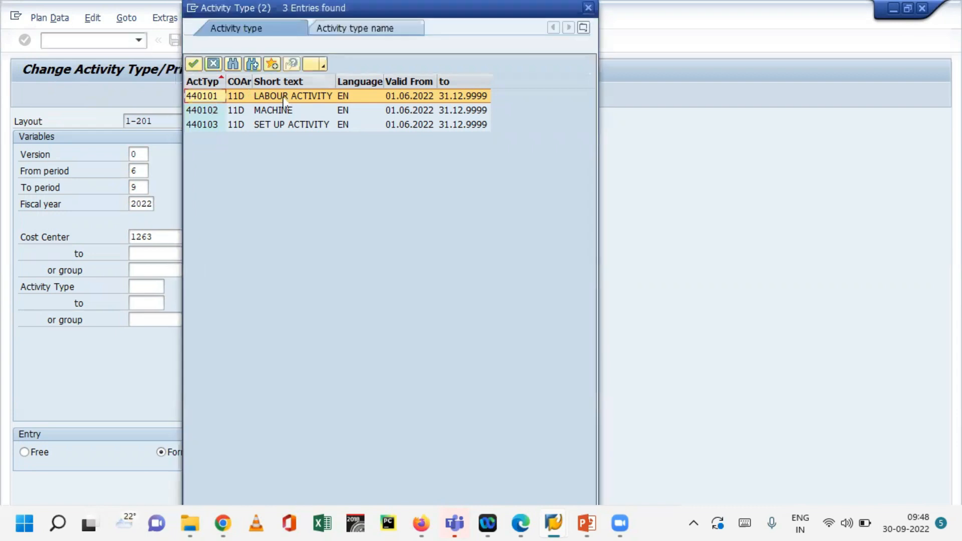
key("Escape")
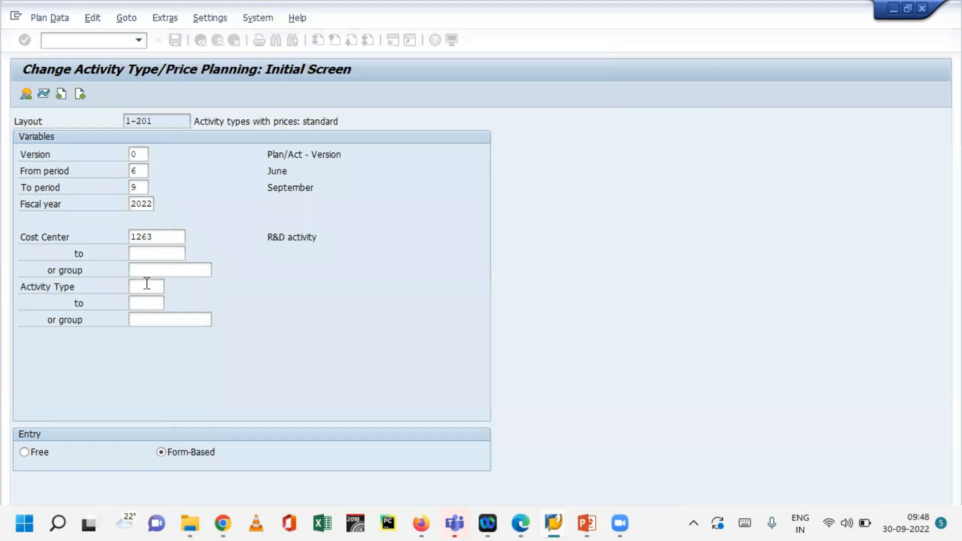
Step: Set the activity type range from 440101 to 440103
left_click(146, 284)
type("440101")
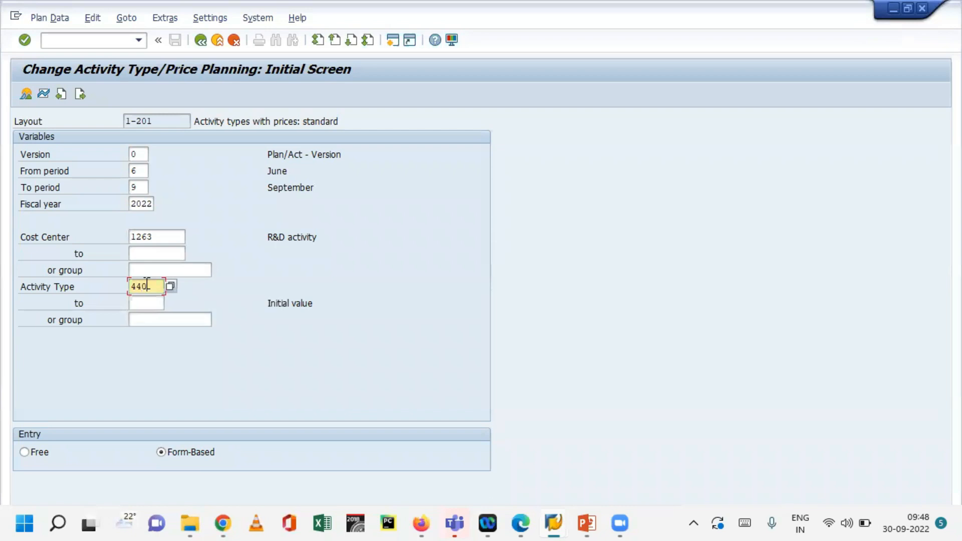
key("Tab")
key("Tab")
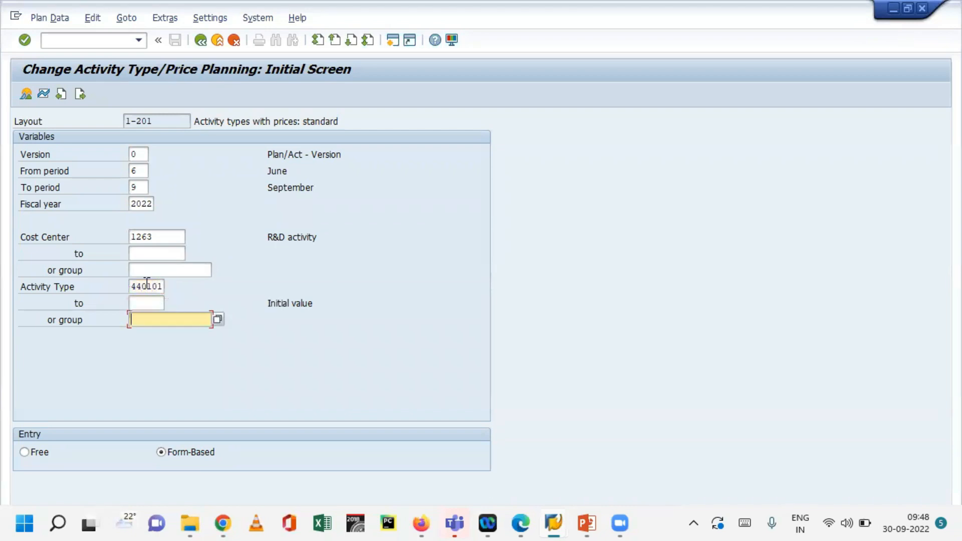
left_click(144, 303)
type("440103")
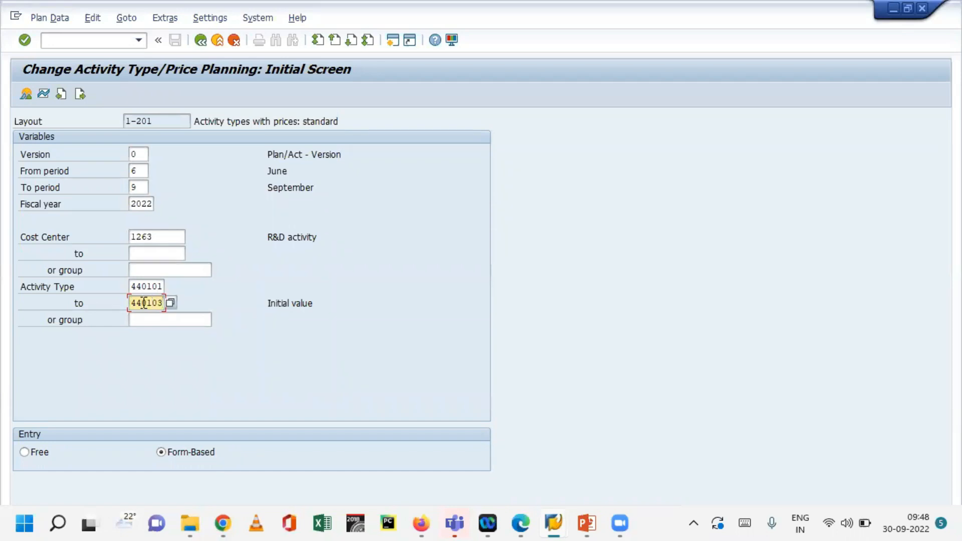
Step: Open the planning overview for activity types 440101 to 440103 and widen the activity type column
left_click(26, 95)
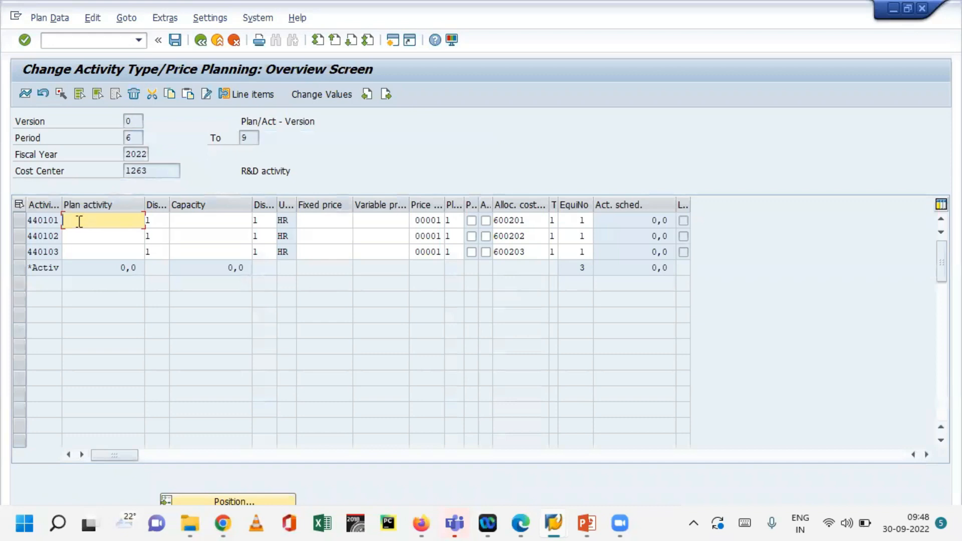
left_click_drag(60, 201, 82, 203)
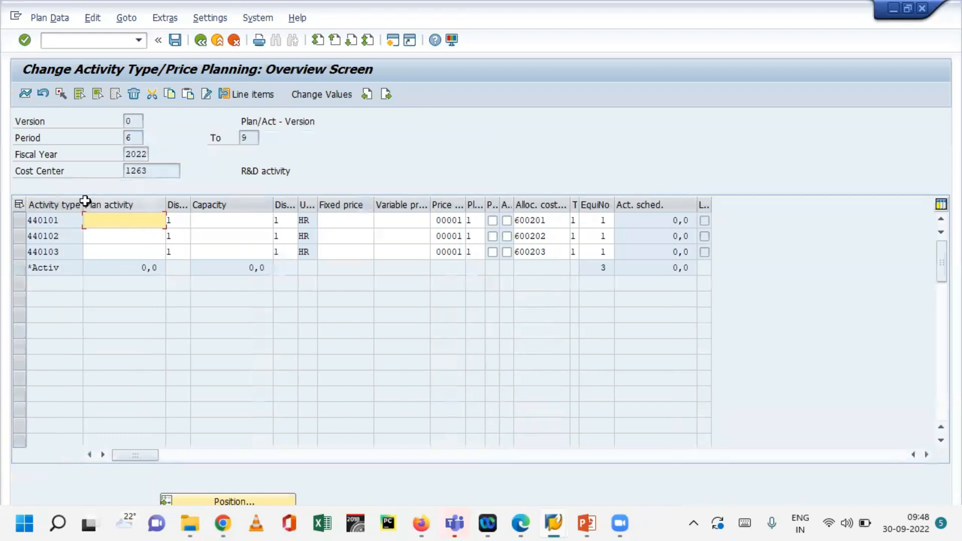
double_click(151, 171)
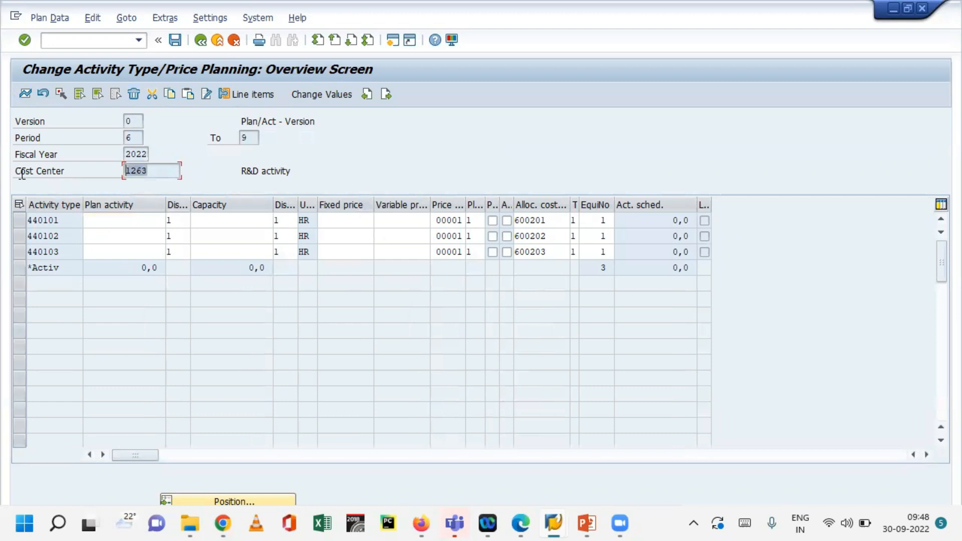
left_click(117, 218)
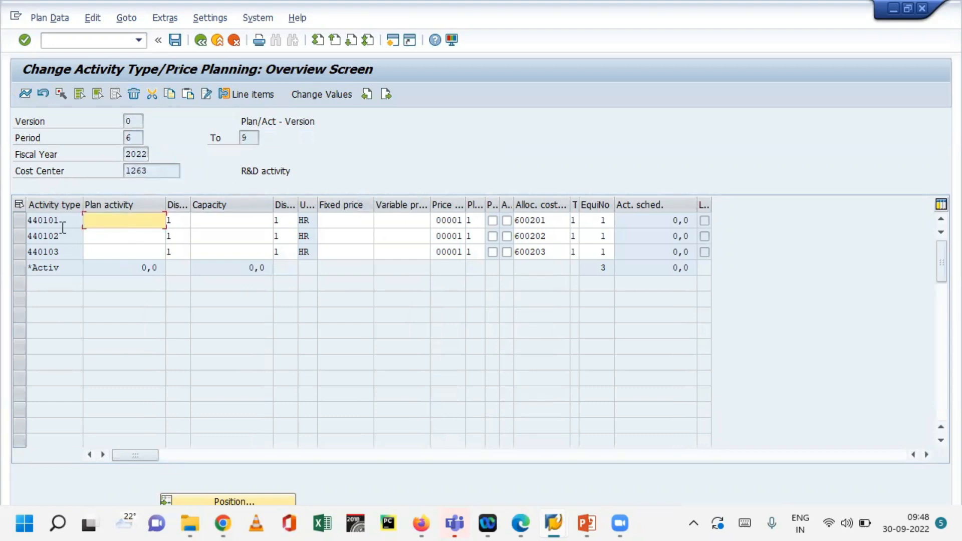
left_click_drag(62, 223, 3, 226)
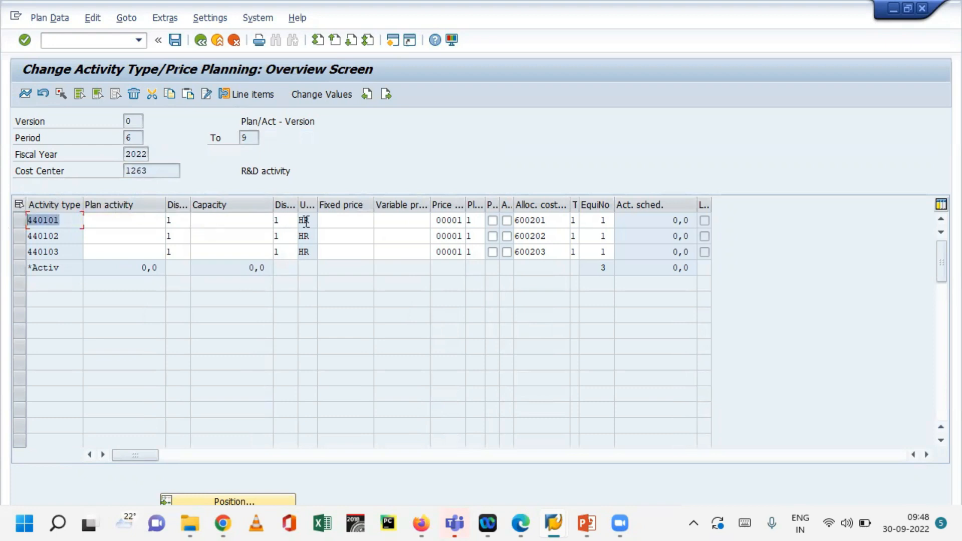
left_click_drag(311, 220, 290, 219)
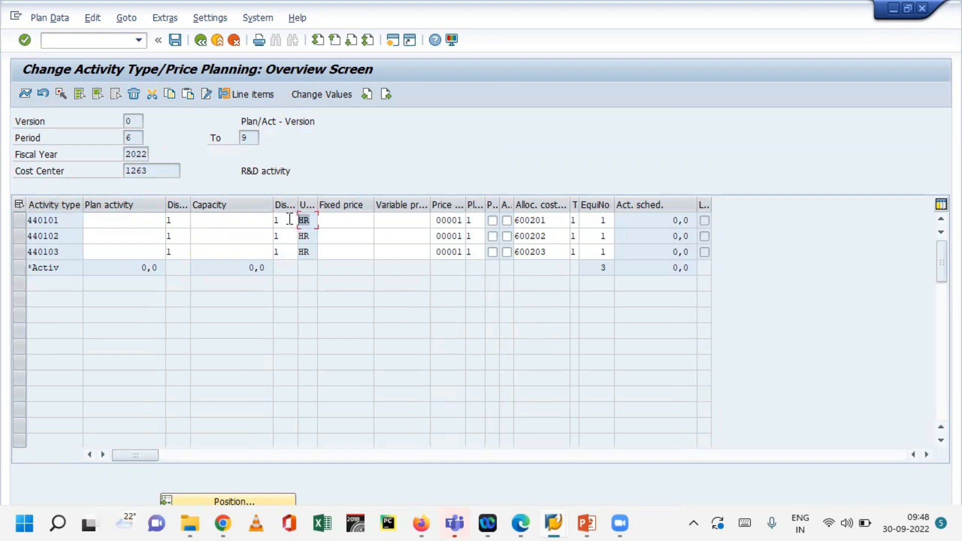
Step: Plan activity quantities of 4000 for 440101, 2000 for 440102 and 3000 for 440103, and save the plan
left_click(132, 224)
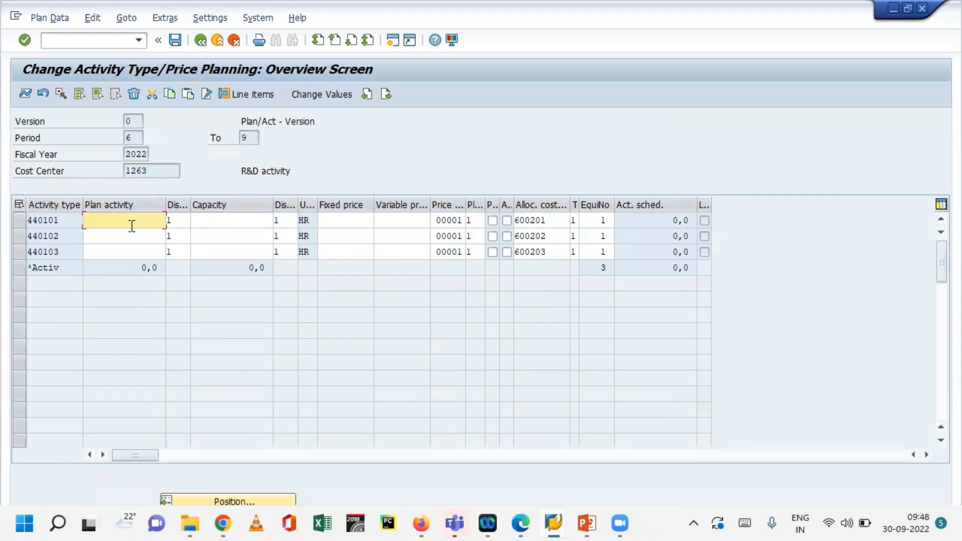
type("4000")
left_click(286, 220)
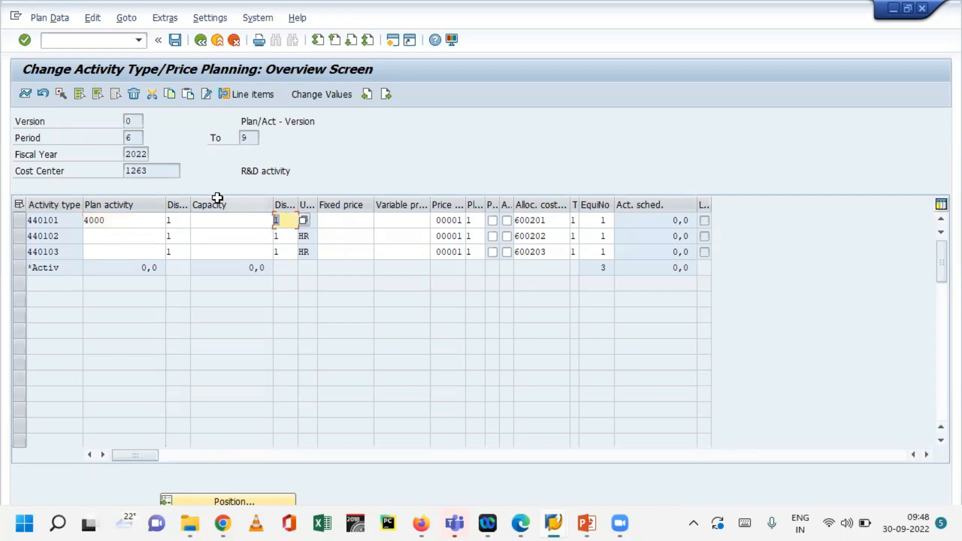
left_click(123, 238)
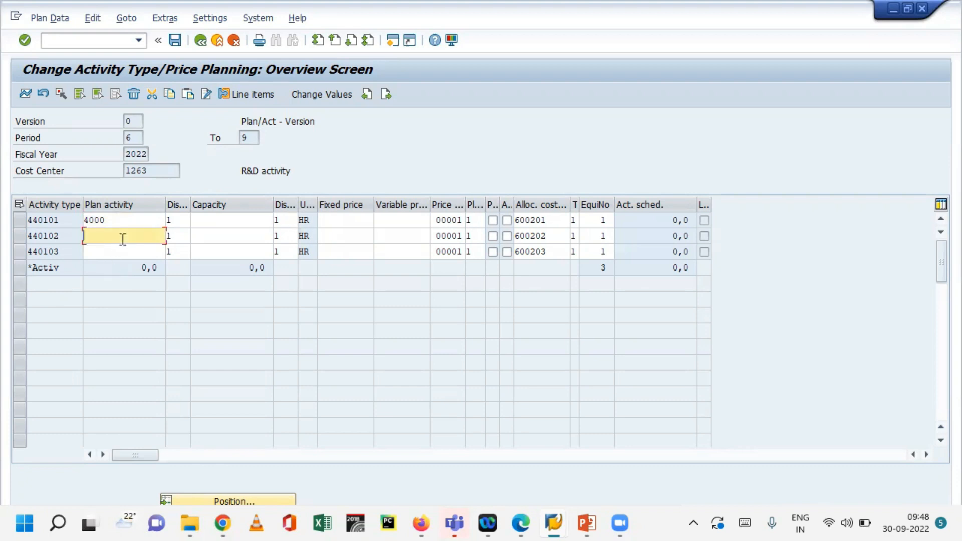
type("2000")
left_click(121, 248)
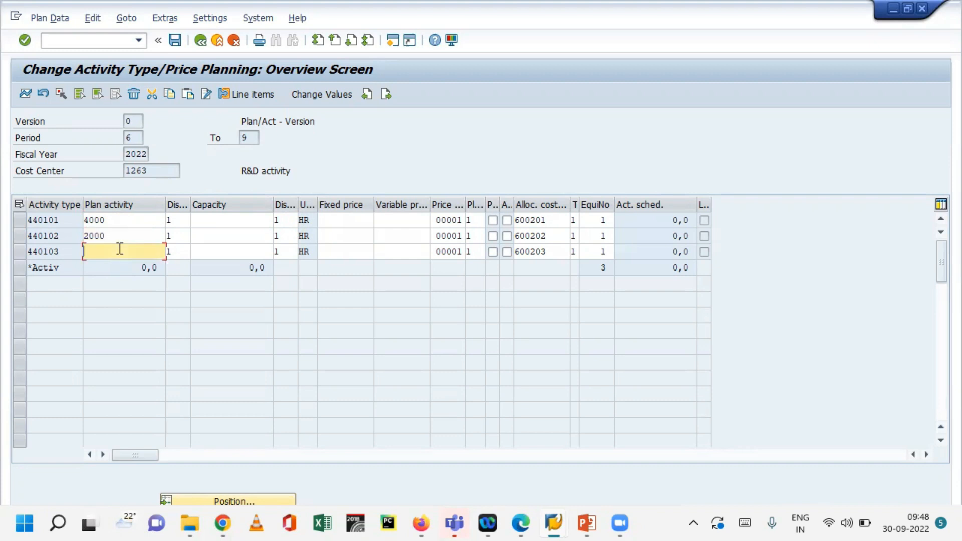
type("3000")
left_click(177, 41)
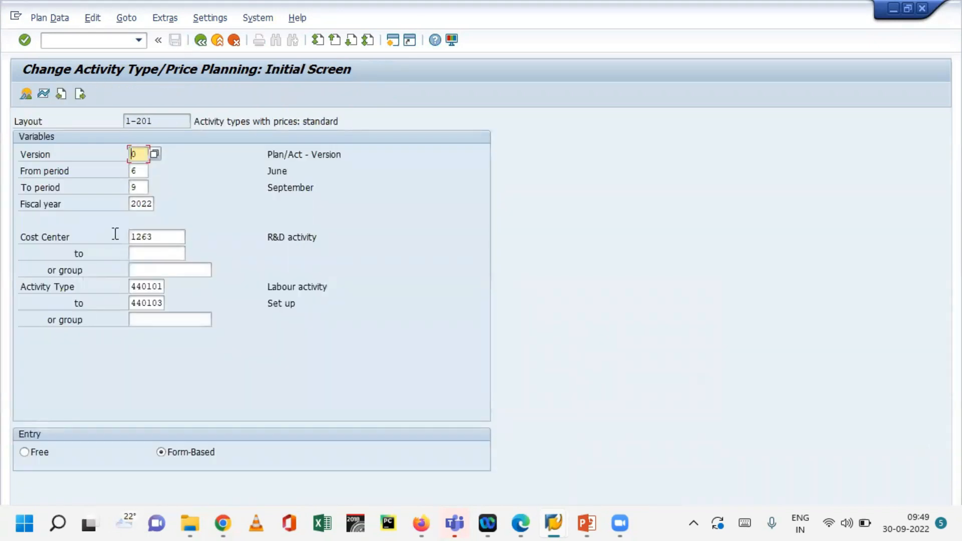
Step: Reopen the planning overview to review the saved plan activity quantities and their total, and return to the initial screen
left_click(114, 235)
left_click(26, 94)
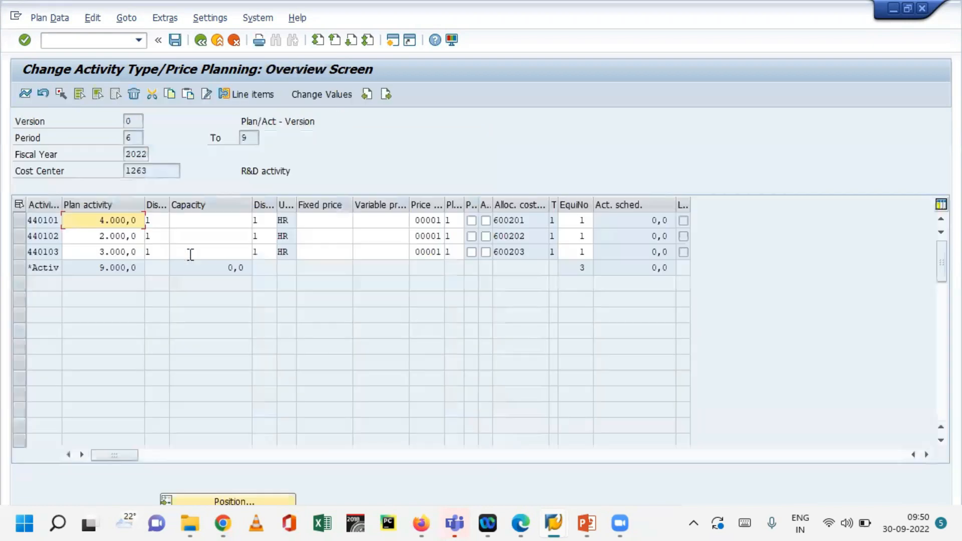
left_click(95, 271)
left_click_drag(115, 274, 138, 278)
left_click(100, 269)
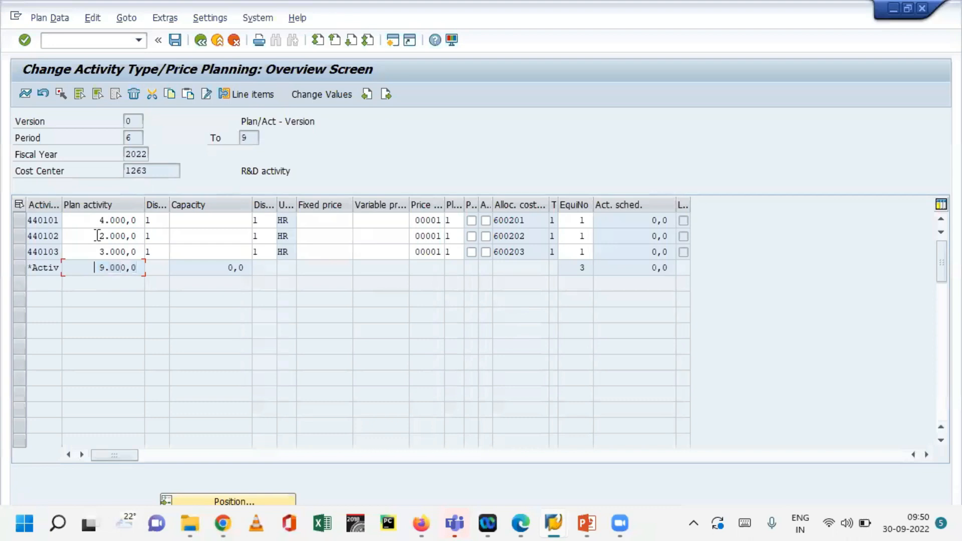
left_click_drag(98, 236, 142, 255)
left_click(142, 254)
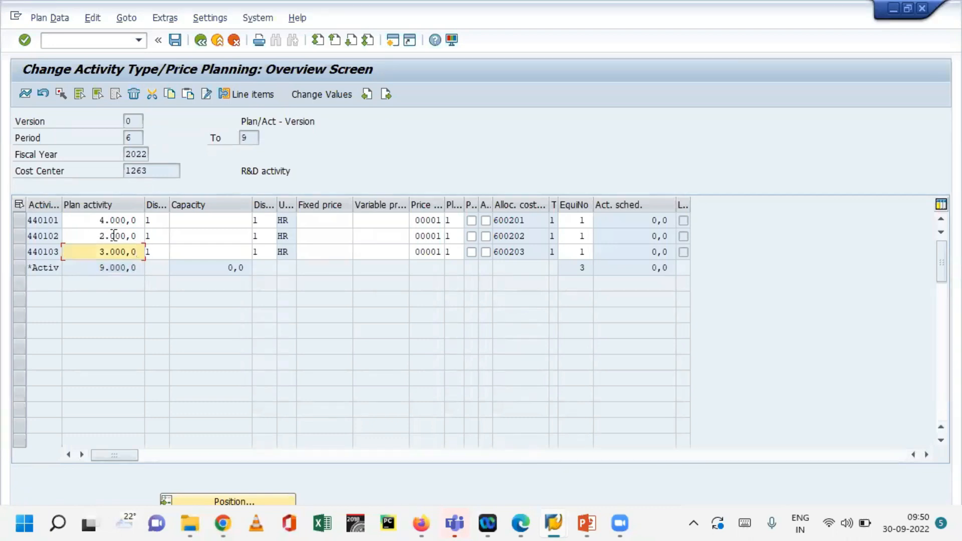
left_click_drag(243, 171, 290, 174)
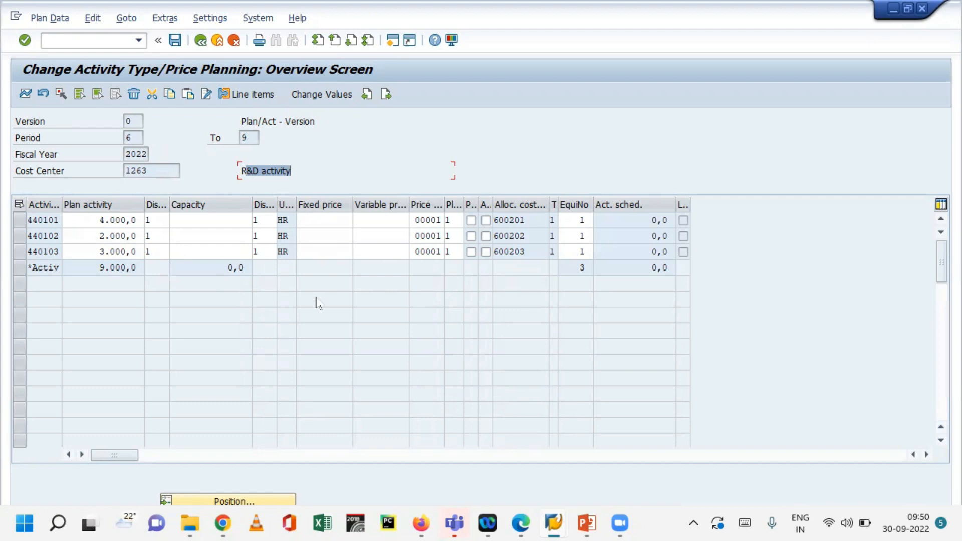
left_click(200, 41)
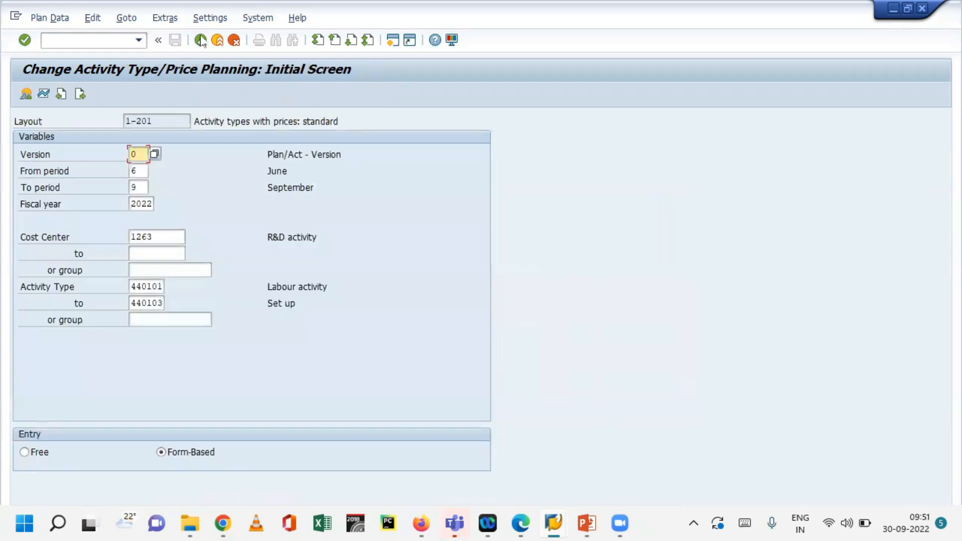